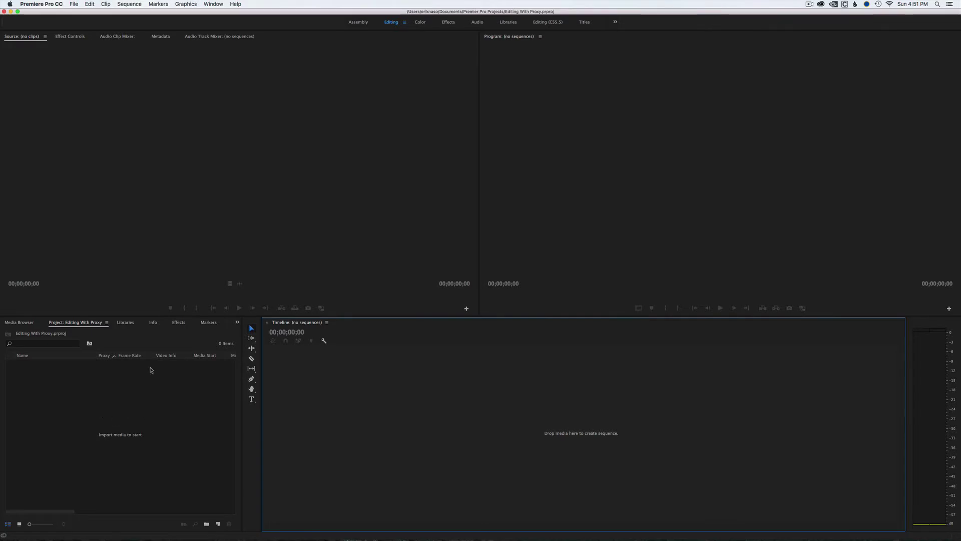
click(174, 442)
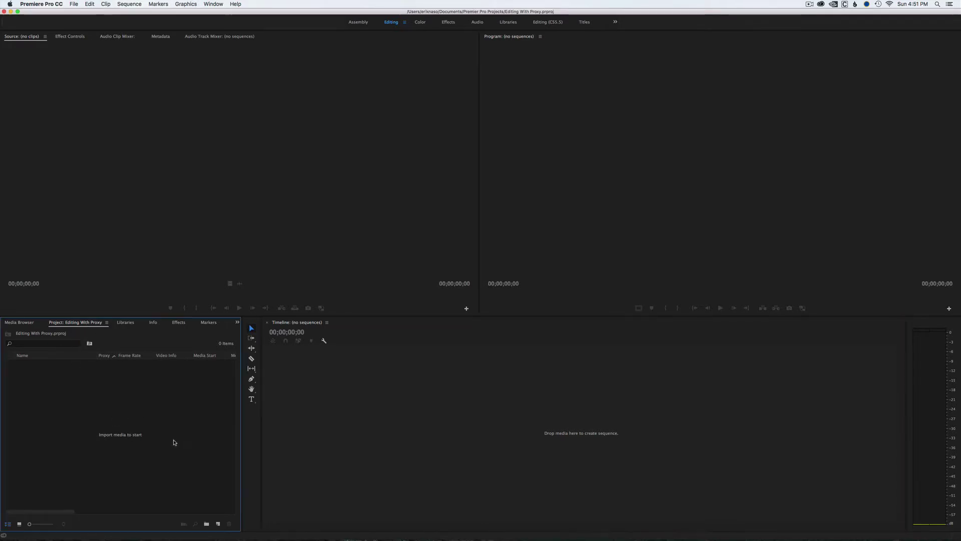
click(345, 440)
click(263, 226)
click(637, 185)
click(81, 403)
click(320, 425)
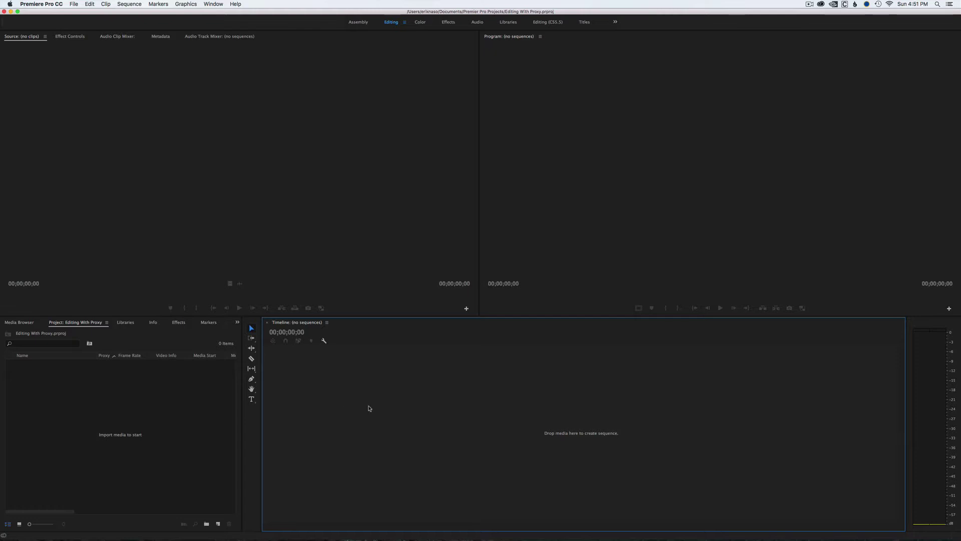
- Import the GH5 10 bit Footage folder from Editing in Proxy with Premiere Pro into the project
click(50, 402)
right_click(46, 402)
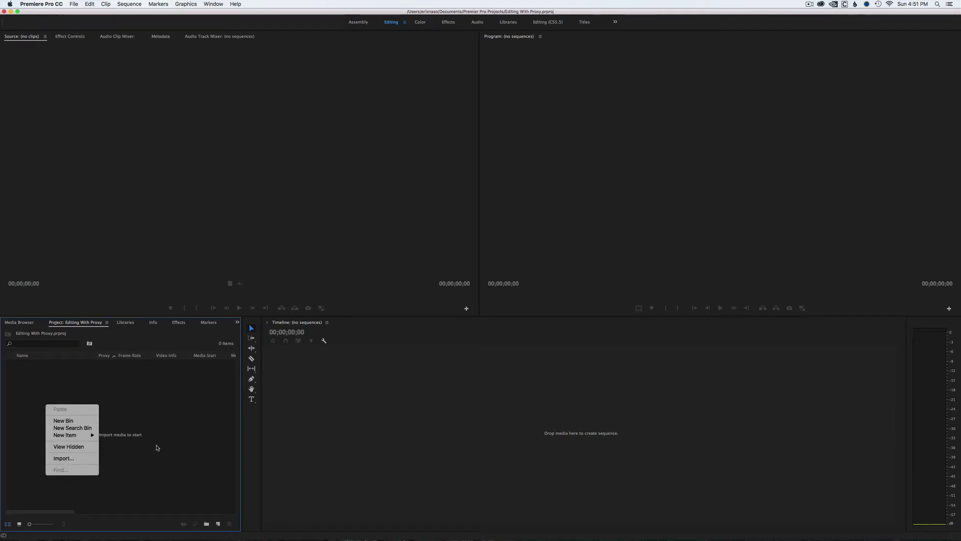
click(76, 458)
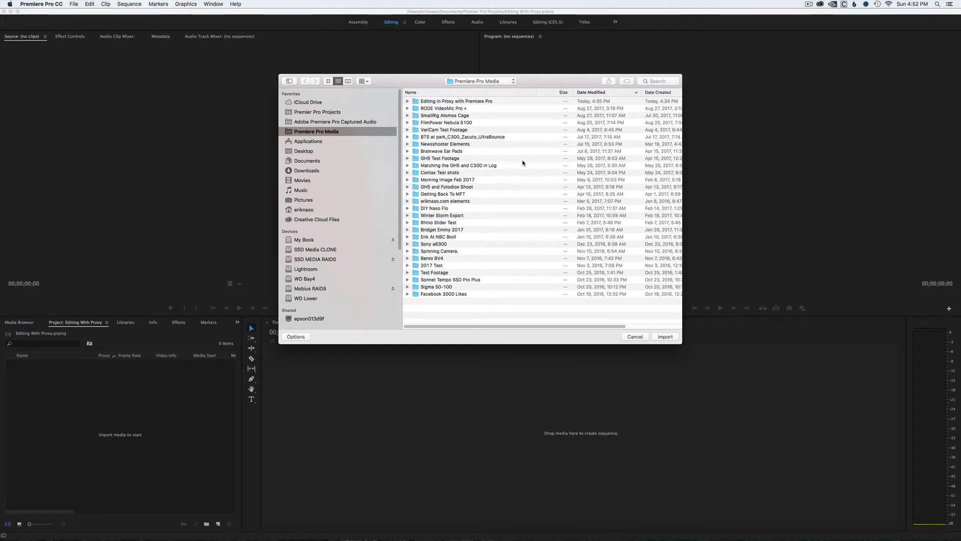
click(450, 122)
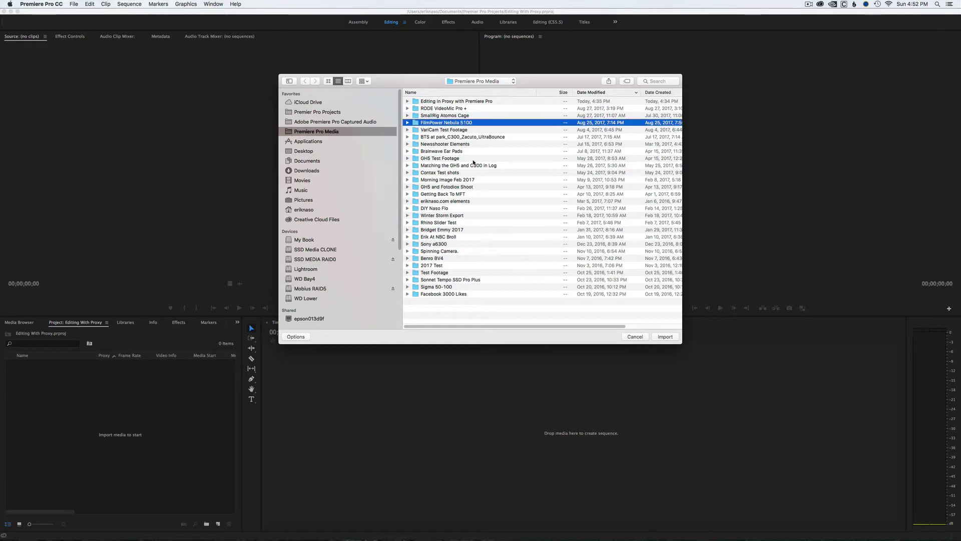
click(486, 102)
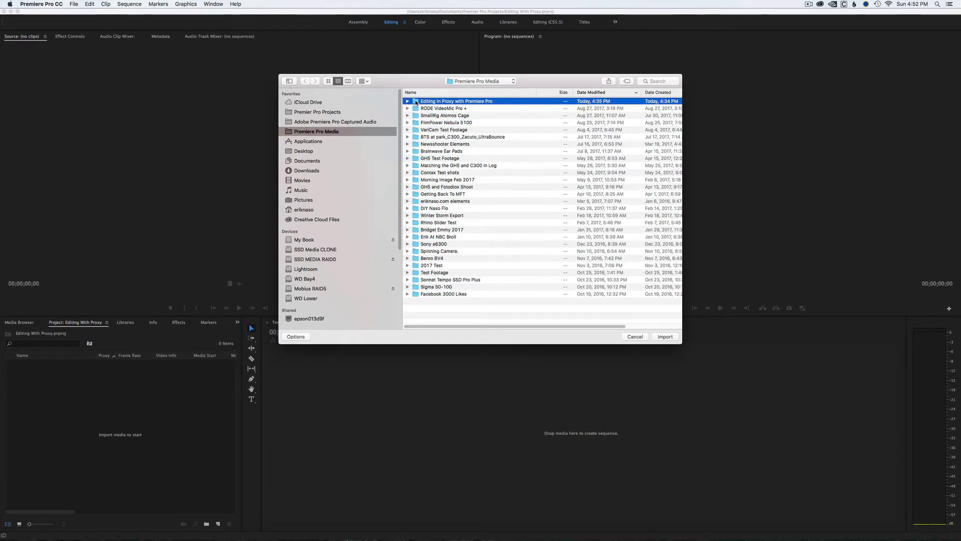
double_click(416, 101)
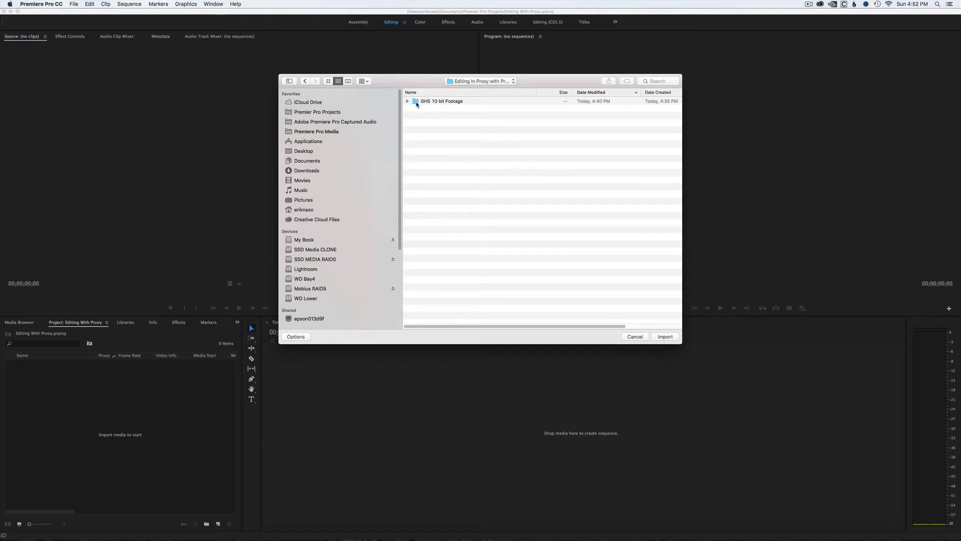
click(416, 102)
click(669, 335)
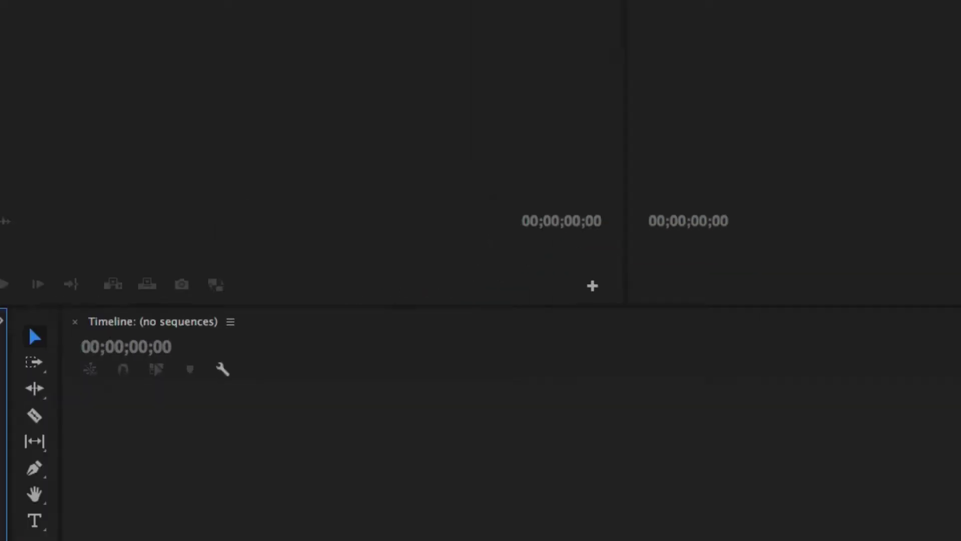
- Expand the GH5 10 bit Footage bin and preview P1000191.MOV in the Source Monitor, skipping ahead through the clip
click(33, 243)
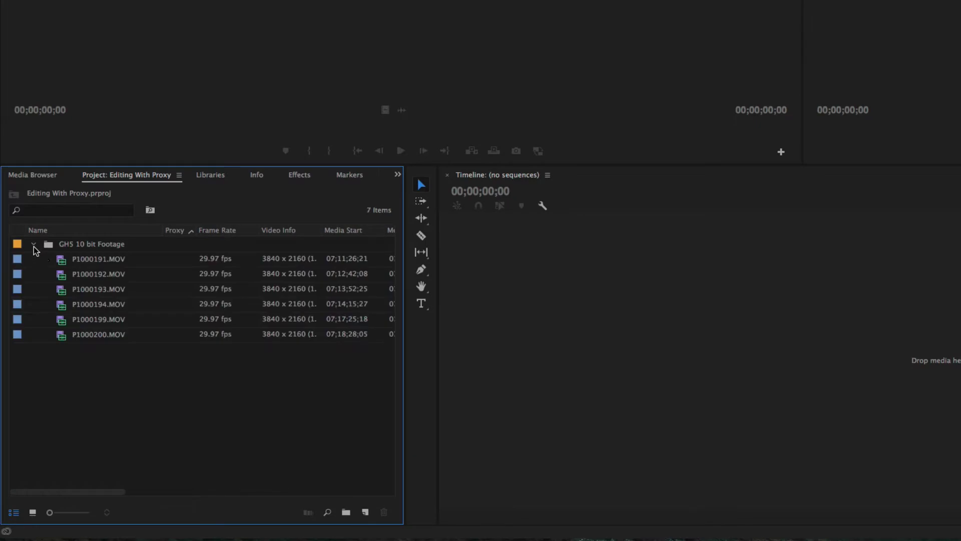
click(62, 264)
double_click(62, 264)
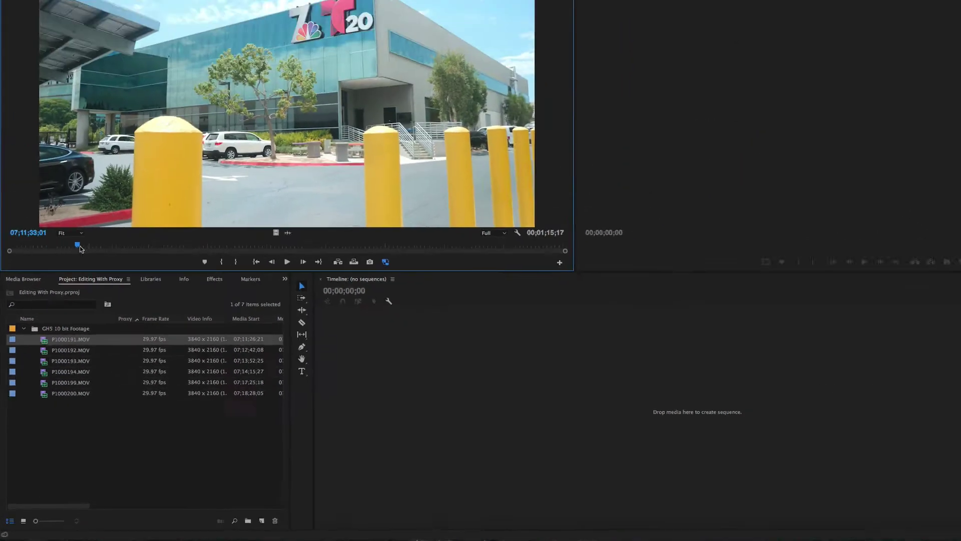
key(space)
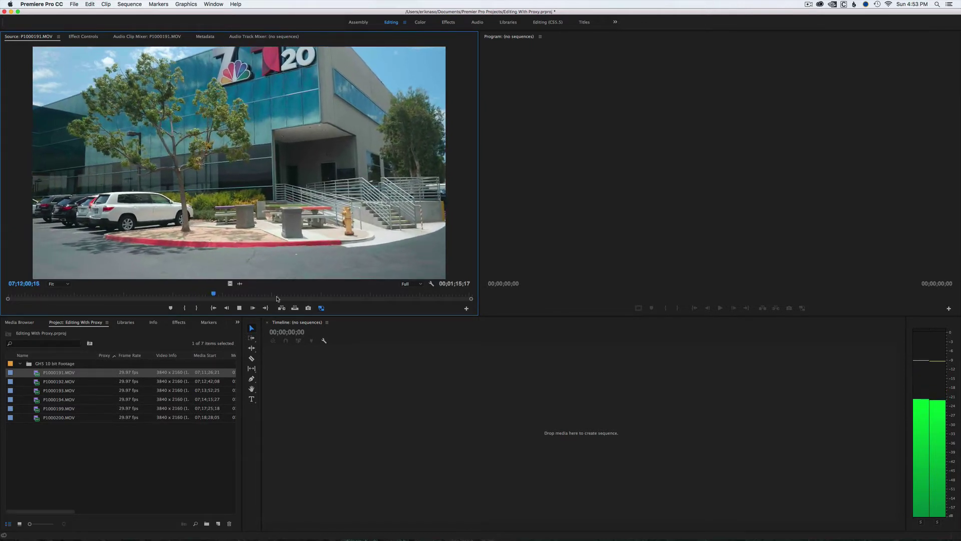
click(277, 295)
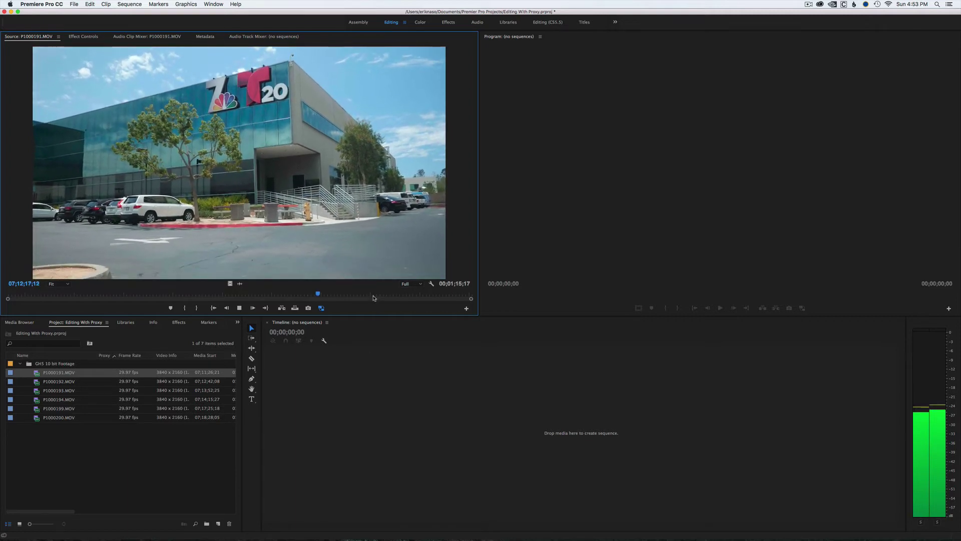
click(372, 297)
- Preview P1000192.MOV in the Source Monitor, jumping between several points and scrubbing back
double_click(38, 384)
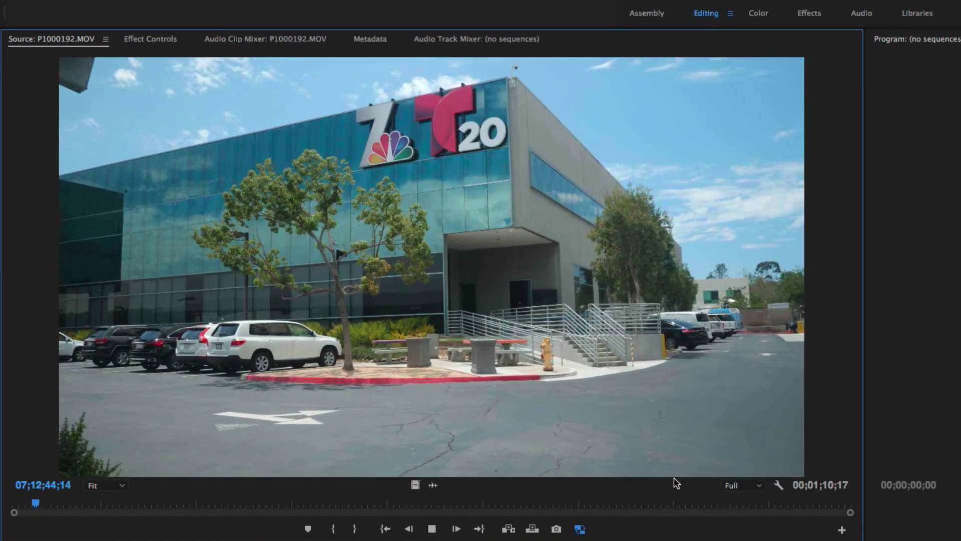
click(228, 505)
click(431, 529)
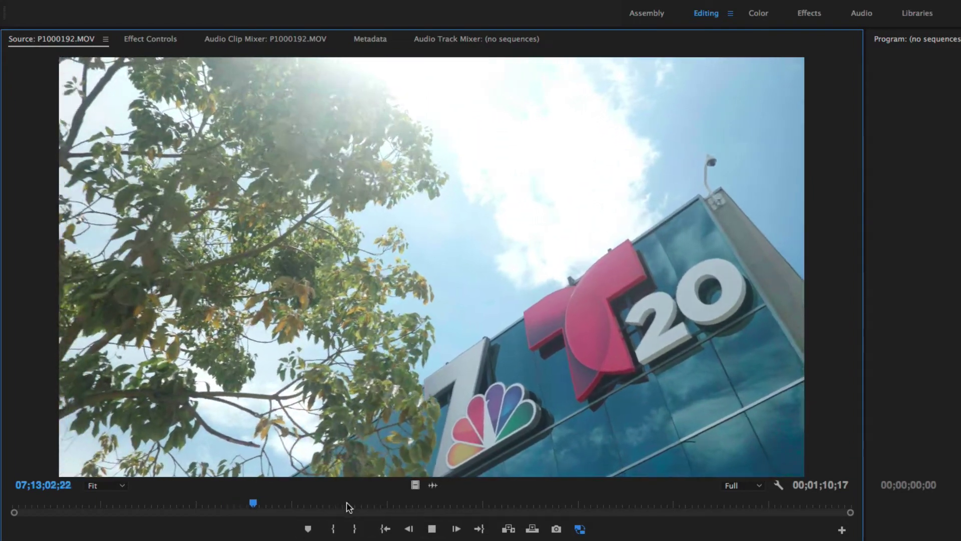
click(345, 504)
click(431, 530)
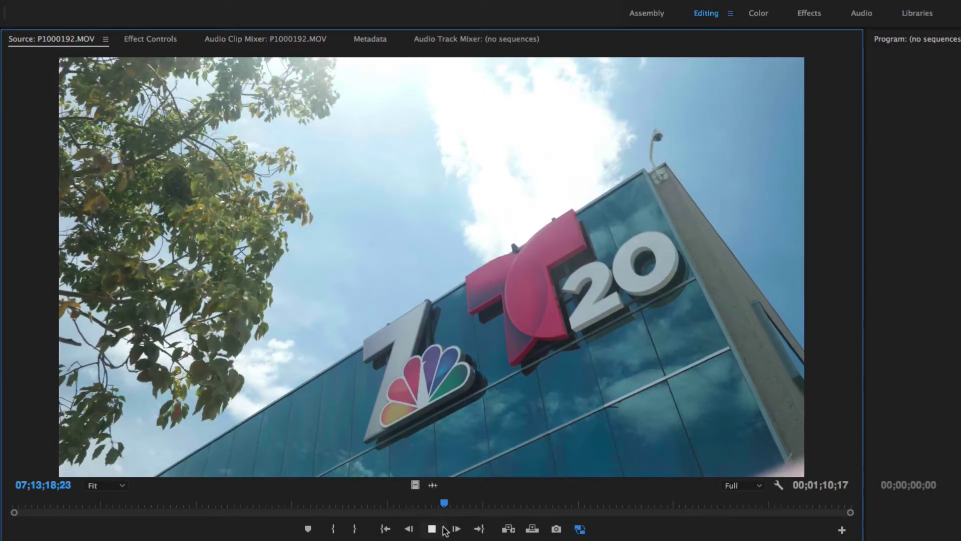
drag(453, 503, 247, 507)
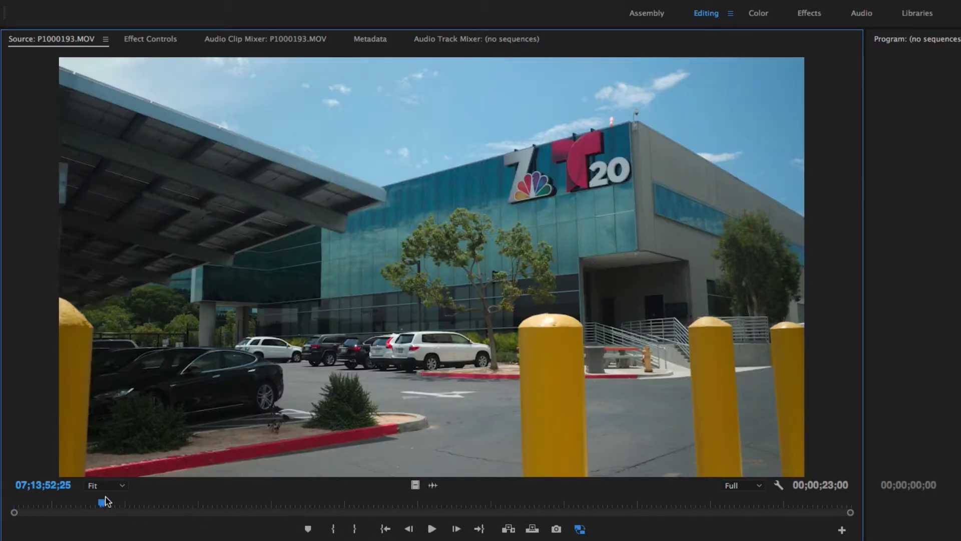
- Preview P1000193.MOV in the Source Monitor by scrubbing and playing sections, and pause playback
drag(105, 502, 290, 511)
key(space)
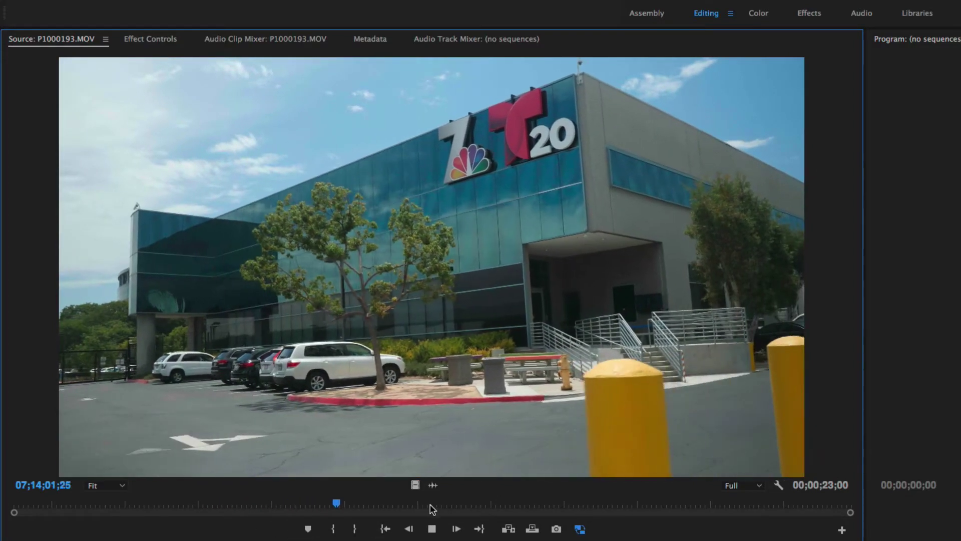
click(575, 508)
key(space)
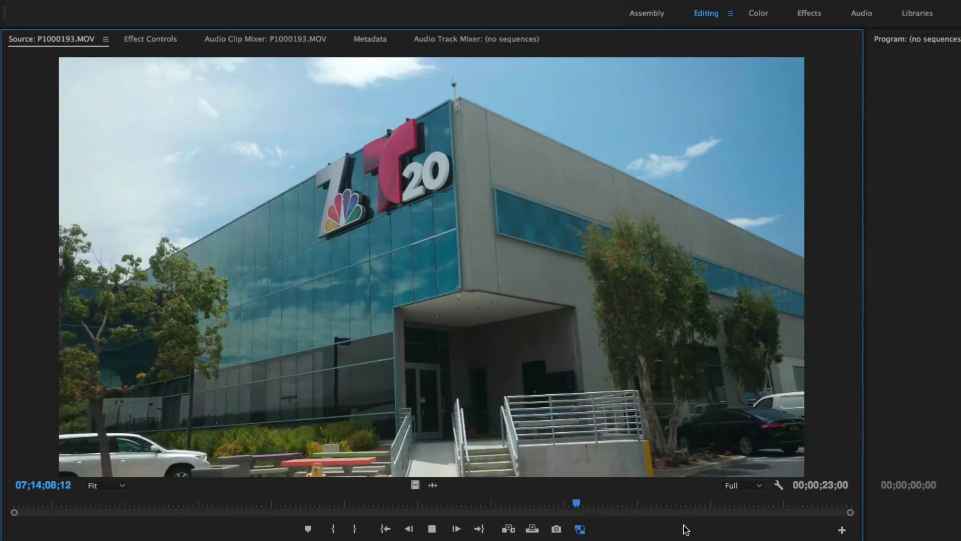
click(431, 528)
click(431, 528)
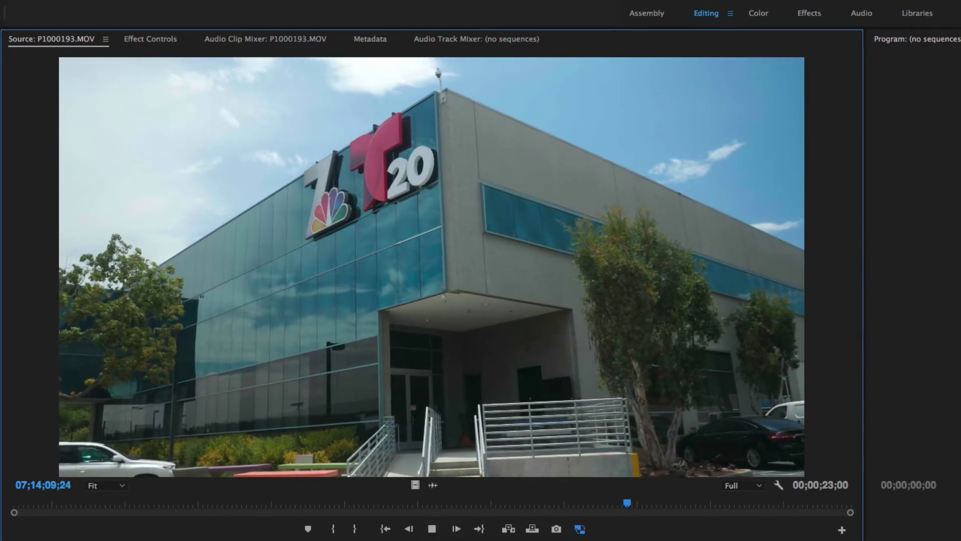
key(space)
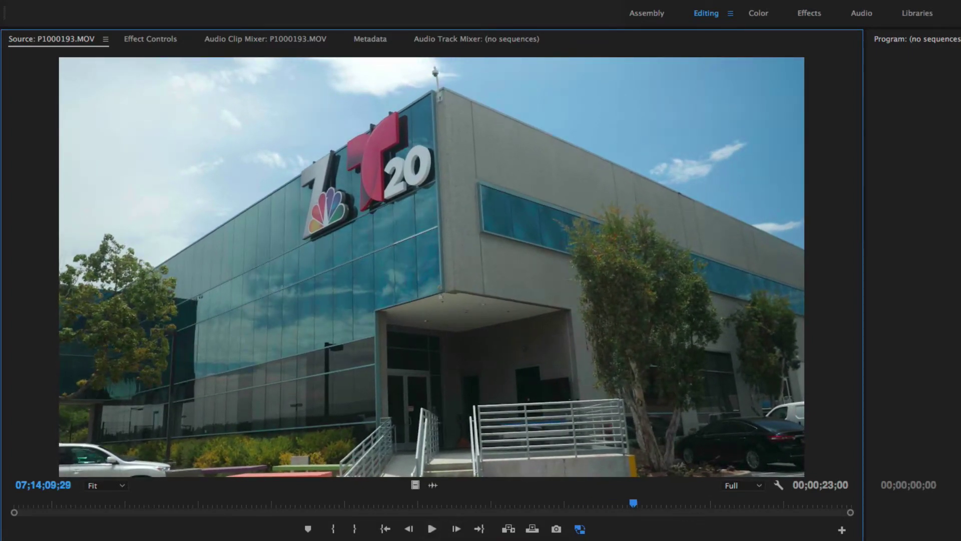
- Preview P1000199.MOV in the Source Monitor, skipping ahead in the clip and pausing playback
key(space)
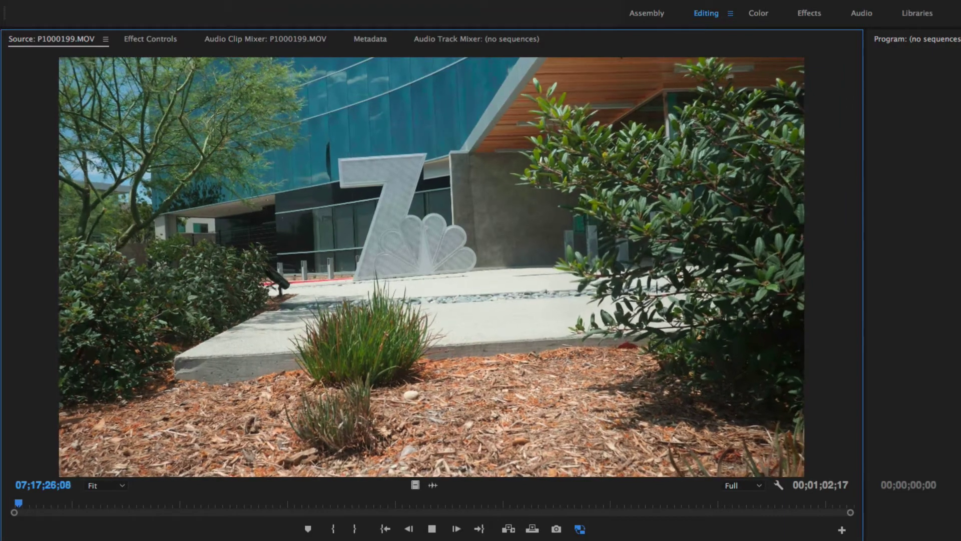
click(191, 504)
key(space)
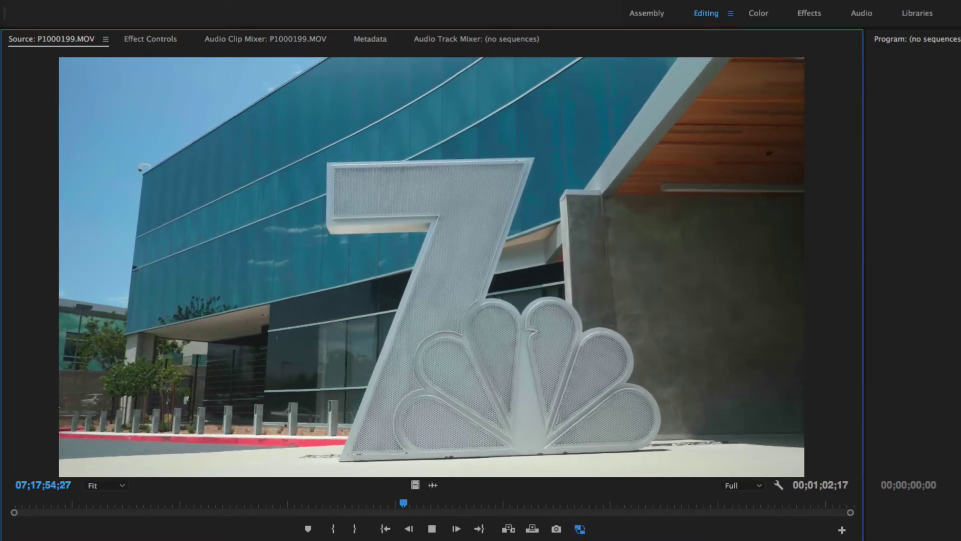
click(437, 531)
click(437, 531)
click(437, 530)
click(437, 531)
click(437, 530)
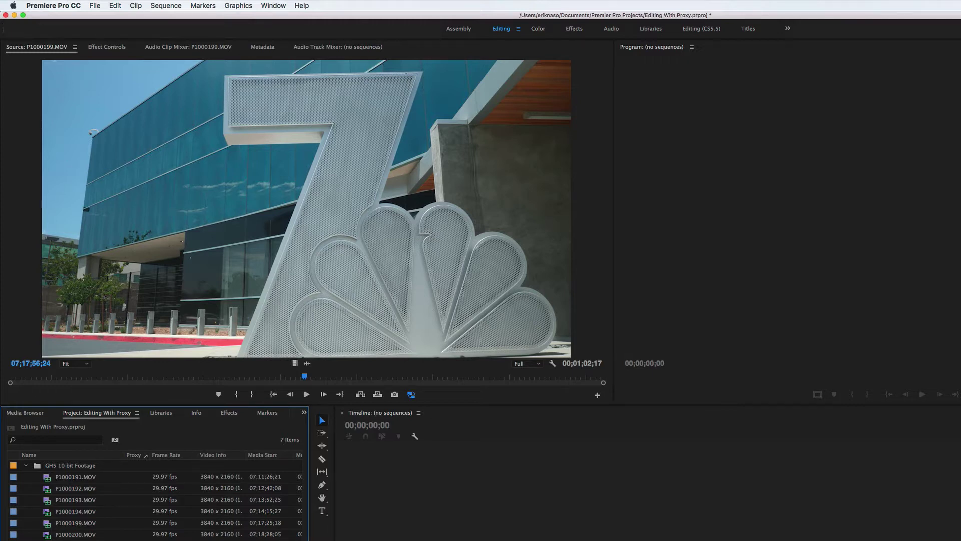
- Open the Create Proxies settings for P1000191.MOV and move the dialog clear of the source preview
drag(92, 538, 69, 476)
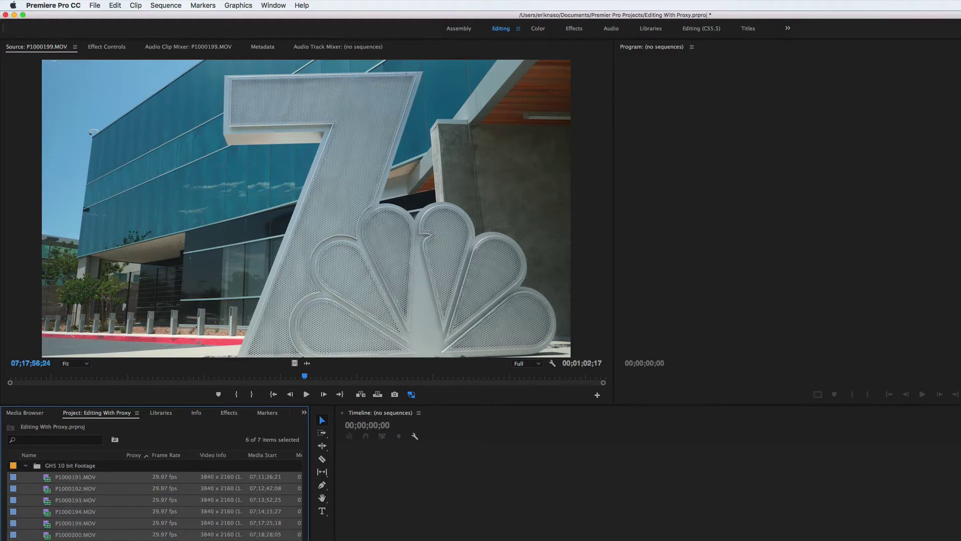
click(68, 478)
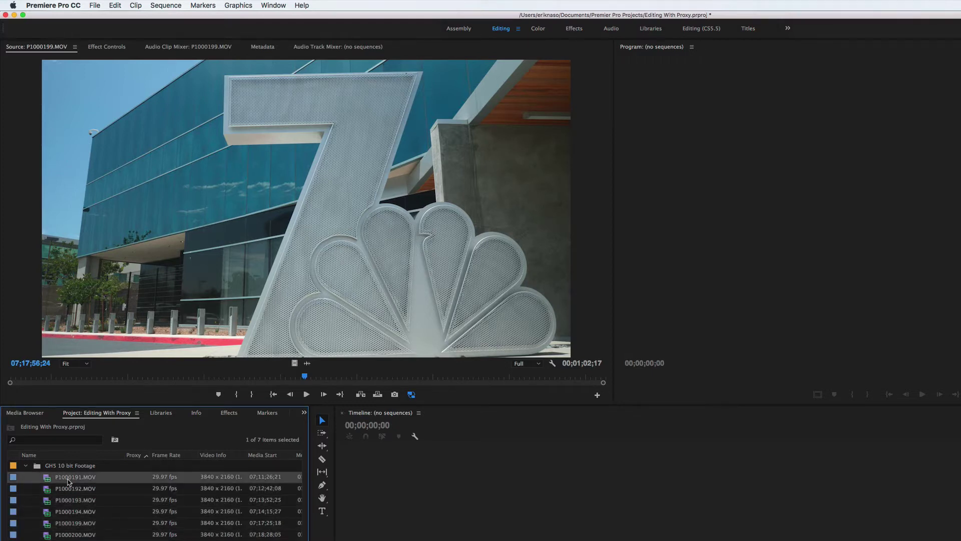
right_click(69, 480)
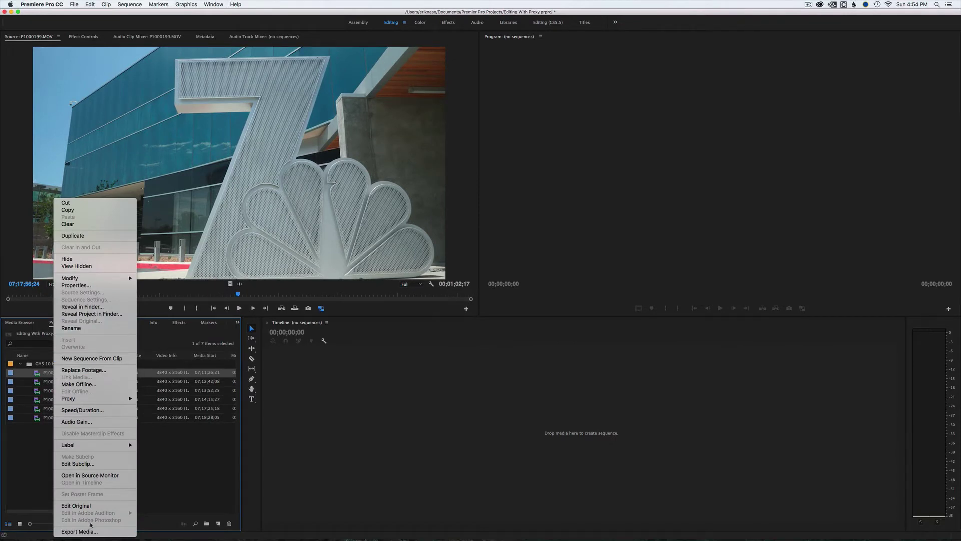
mouse_move(82, 400)
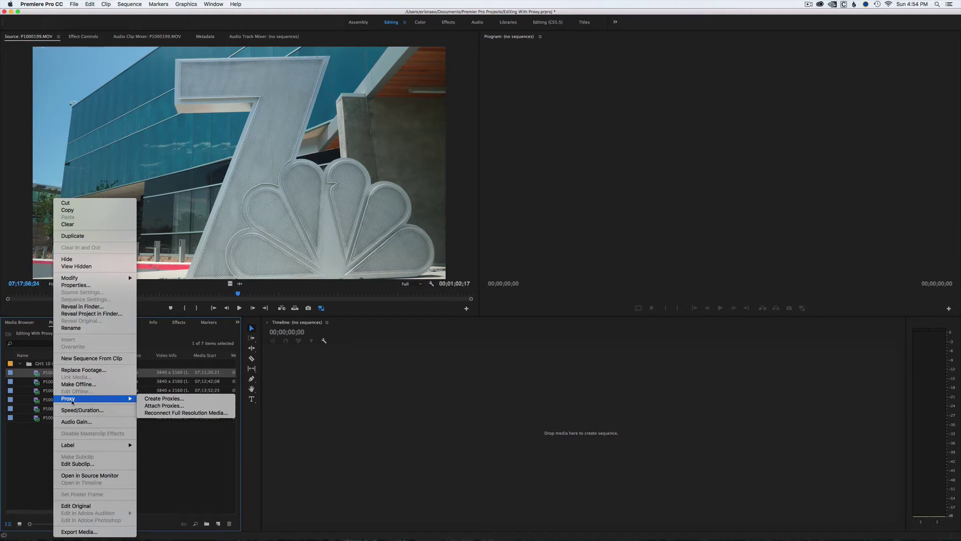
click(185, 399)
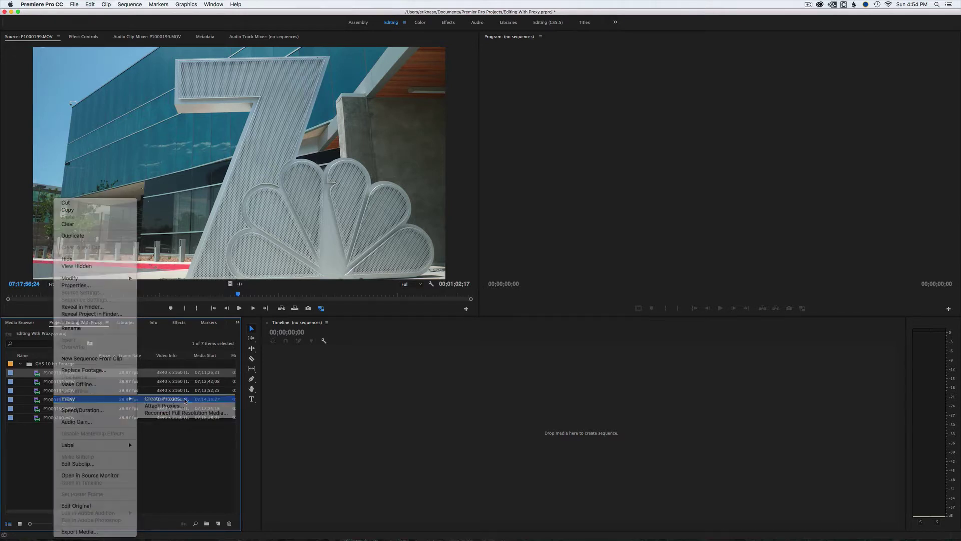
drag(474, 211, 359, 328)
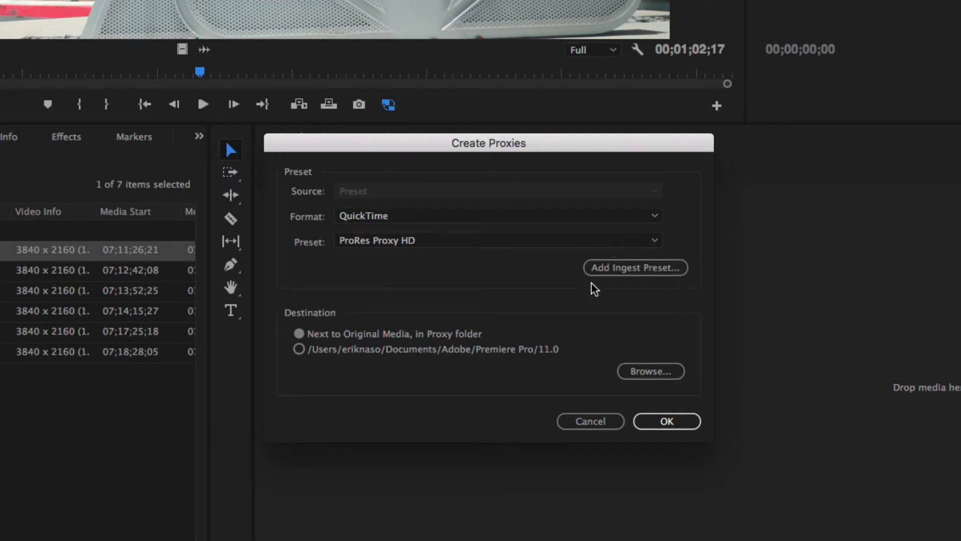
mouse_move(455, 143)
mouse_down()
mouse_move(487, 161)
mouse_move(459, 148)
mouse_up()
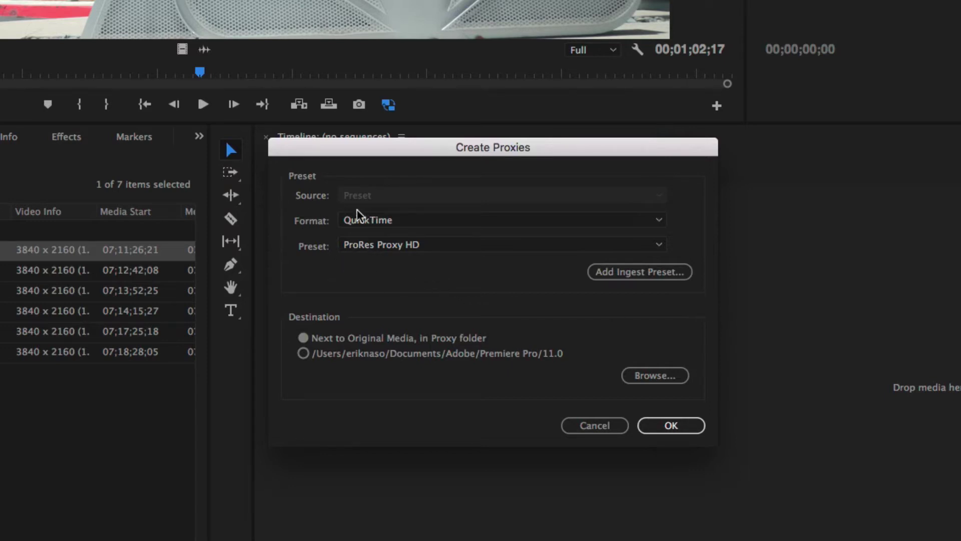
- Examine the proxy presets offered for the QuickTime format, keeping ProRes Proxy HD
click(411, 224)
click(453, 254)
click(458, 245)
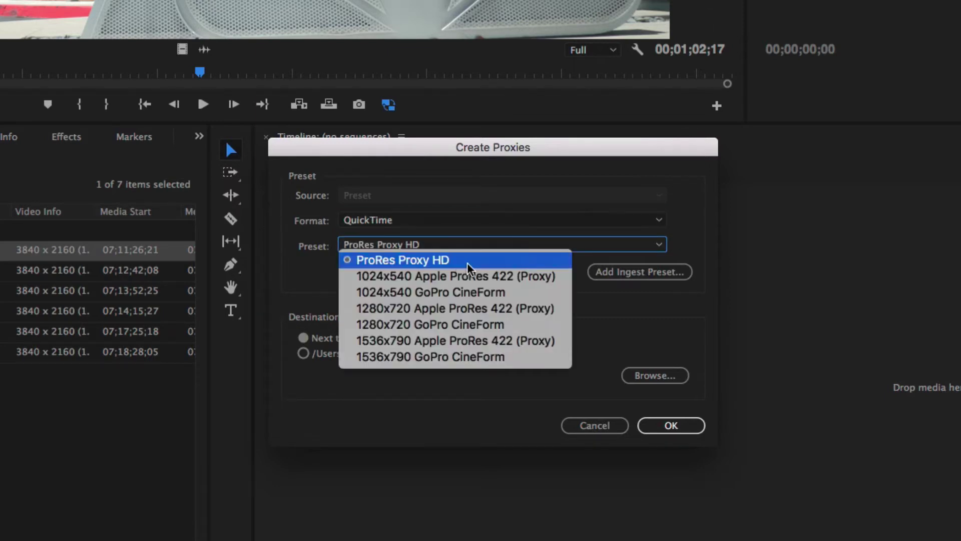
click(296, 282)
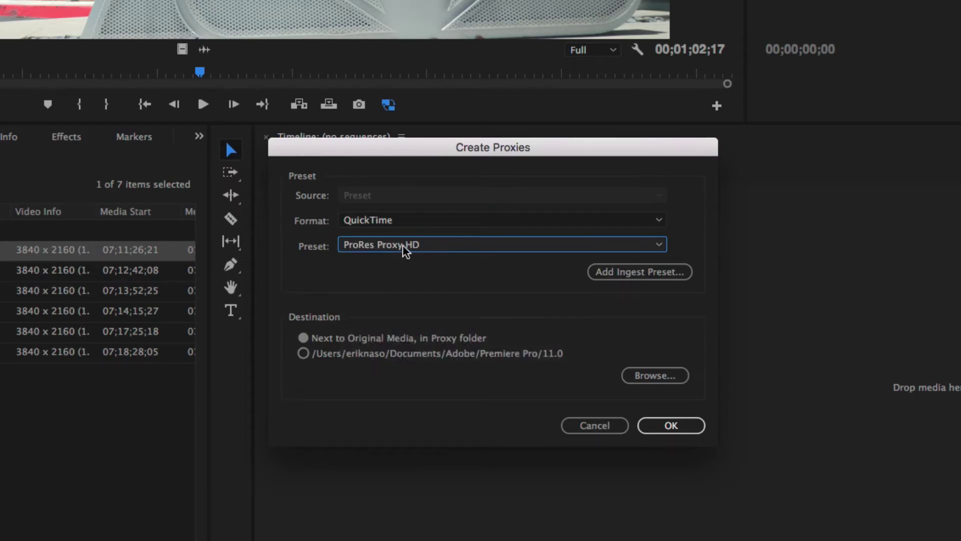
- Switch the proxy format to H.264 and examine its presets, keeping 1024x540 H.264
click(381, 221)
click(381, 238)
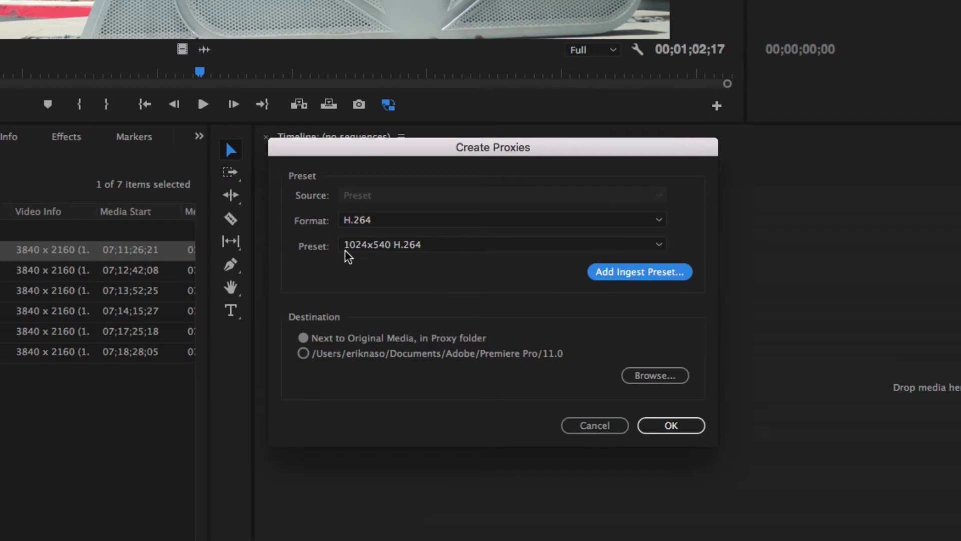
click(383, 219)
click(548, 299)
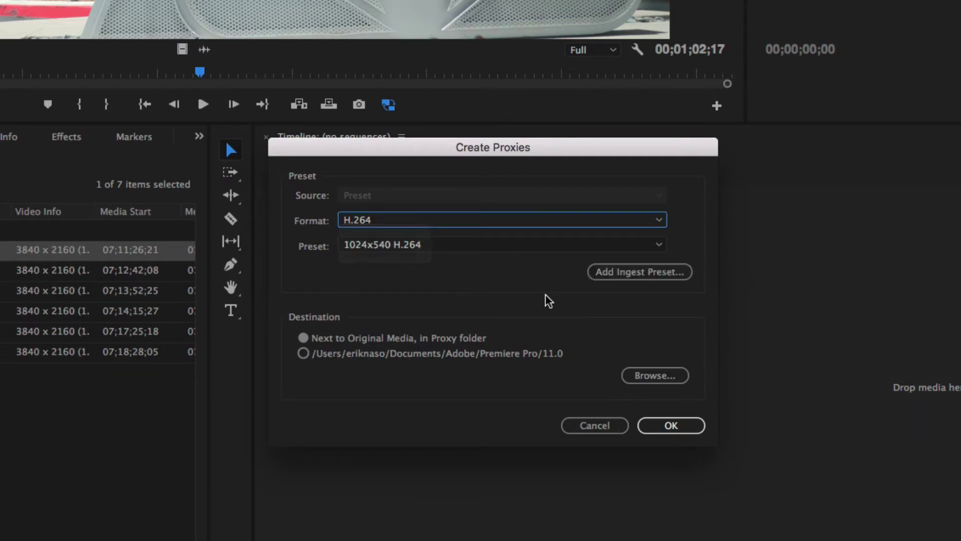
click(659, 244)
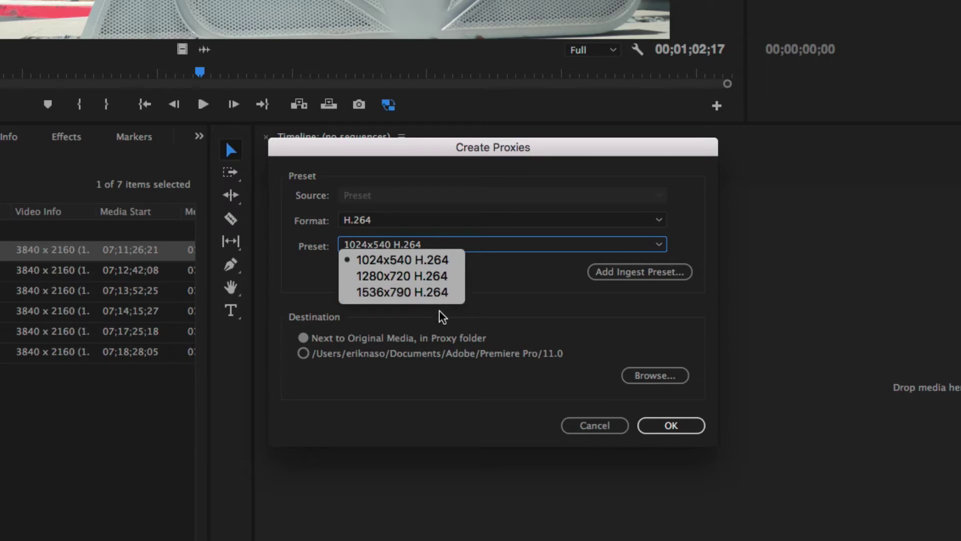
click(529, 286)
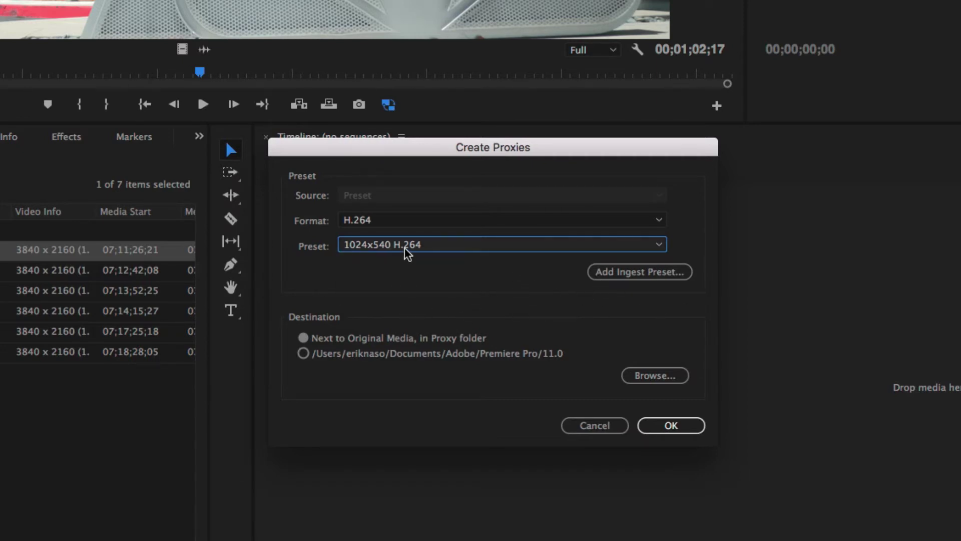
- Return the proxy format to QuickTime and review the presets offered for it
click(394, 219)
click(392, 251)
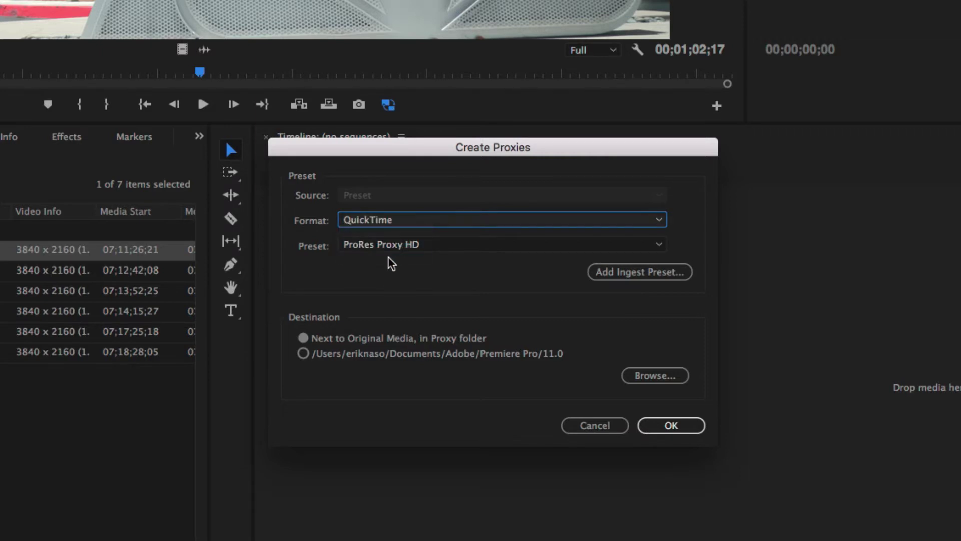
click(415, 243)
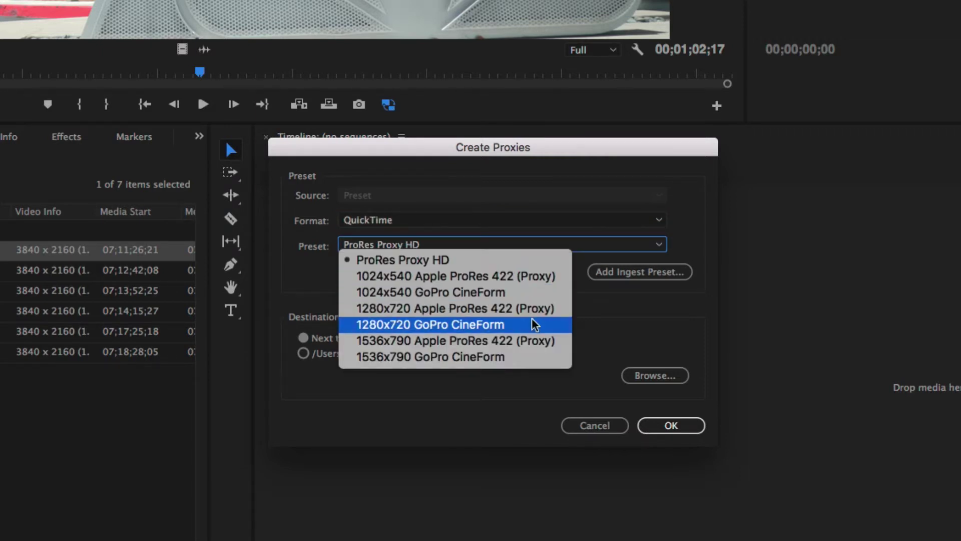
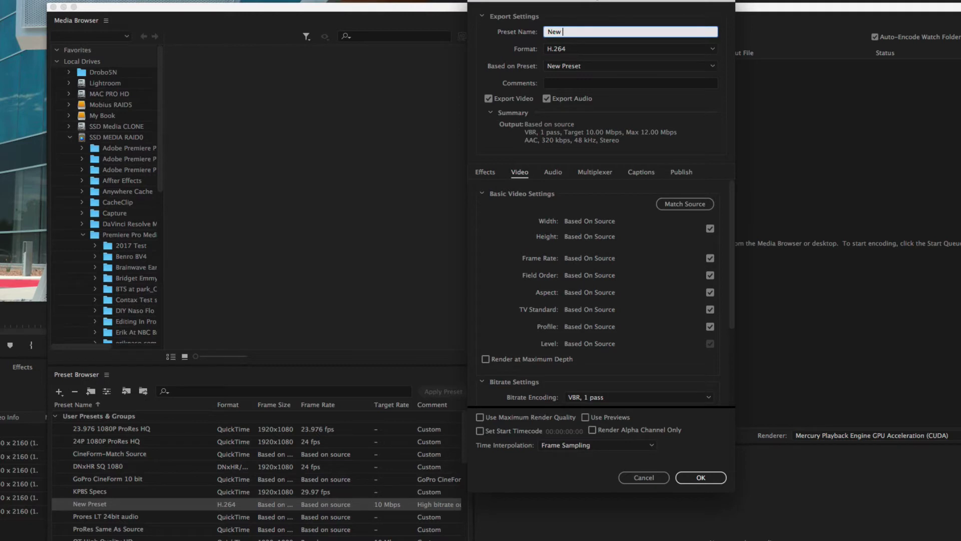
- In Adobe Media Encoder, name the new encoding preset New ProRes Proxy and set its format to QuickTime
text(s Proxy)
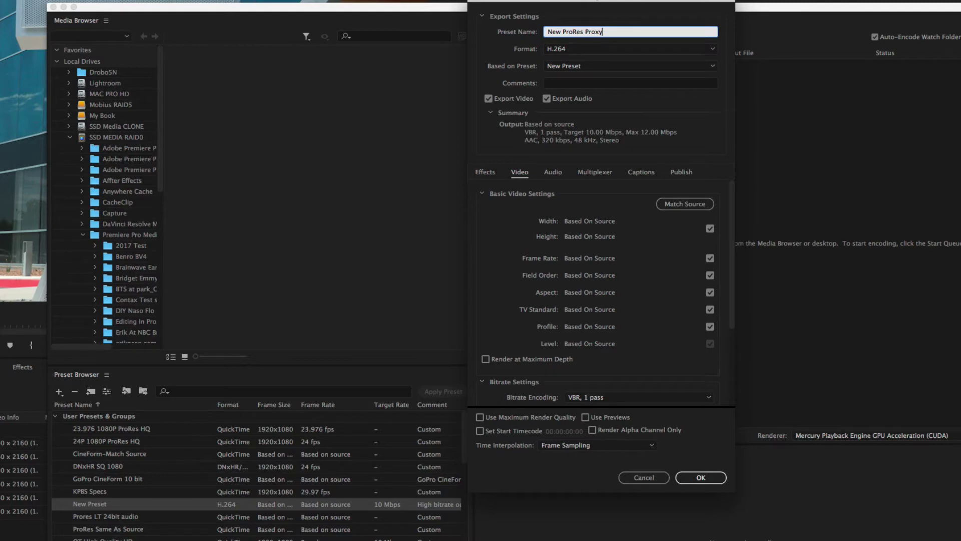
click(578, 49)
click(589, 276)
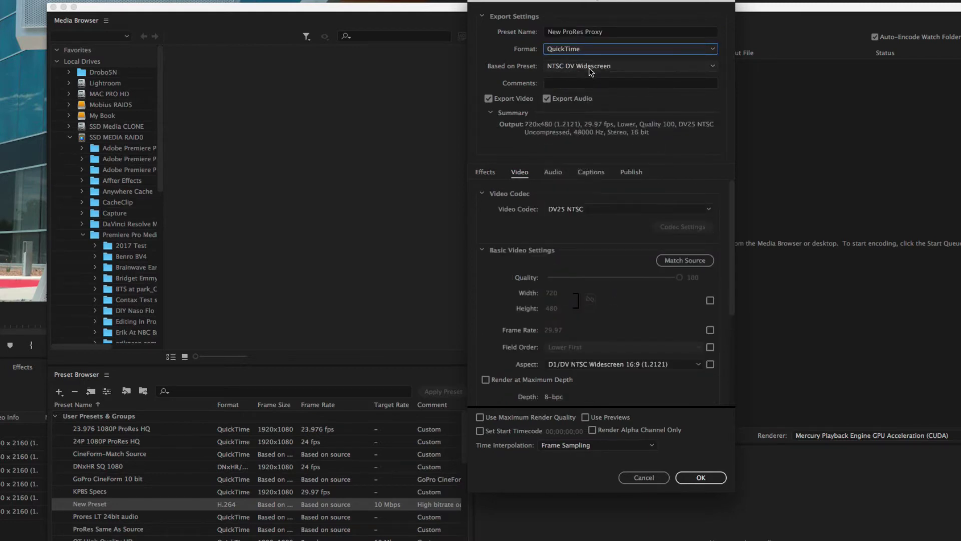
- Set the preset's video codec to Apple ProRes 422 (Proxy)
click(576, 210)
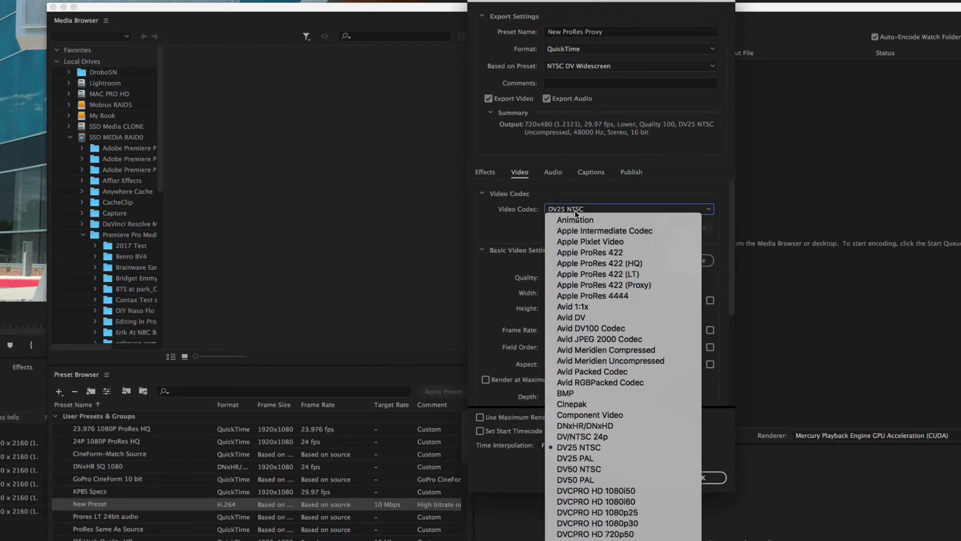
click(575, 210)
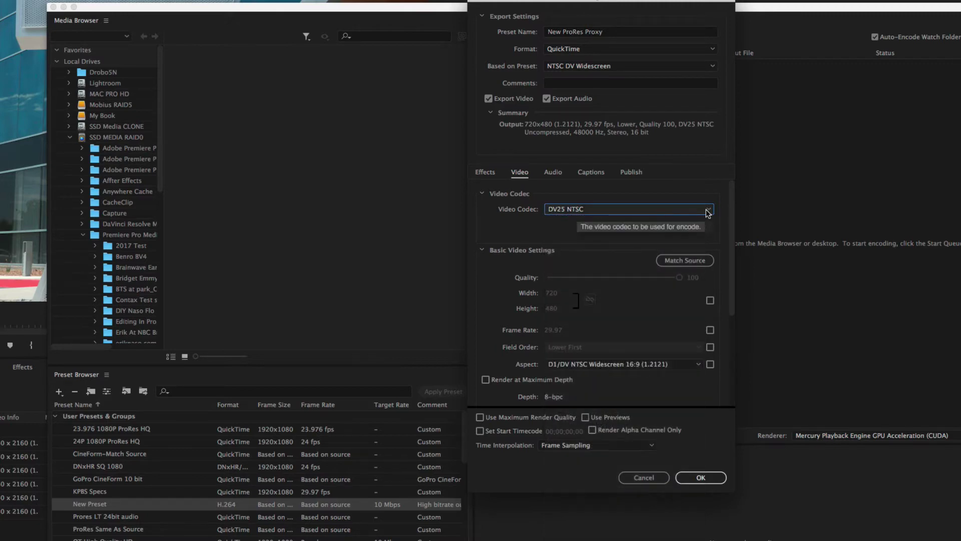
click(575, 210)
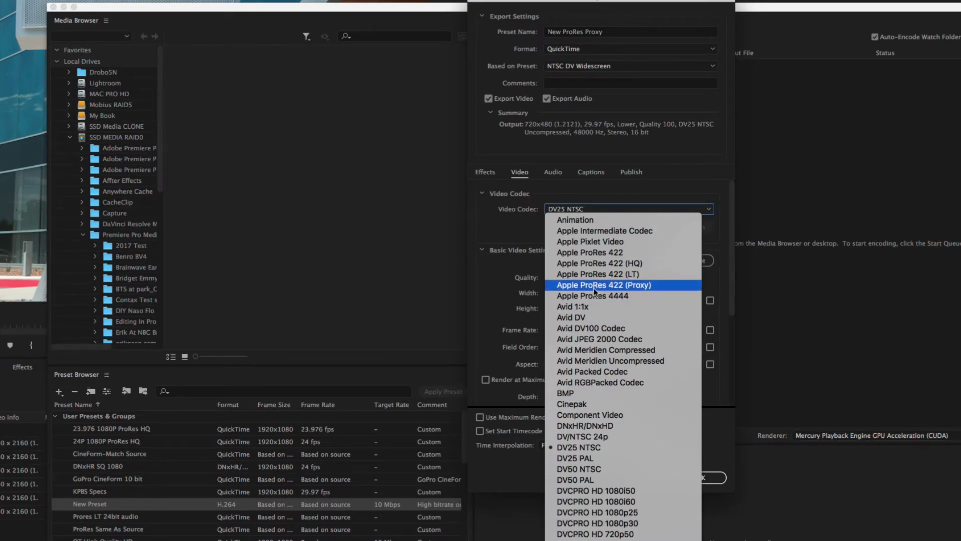
click(671, 287)
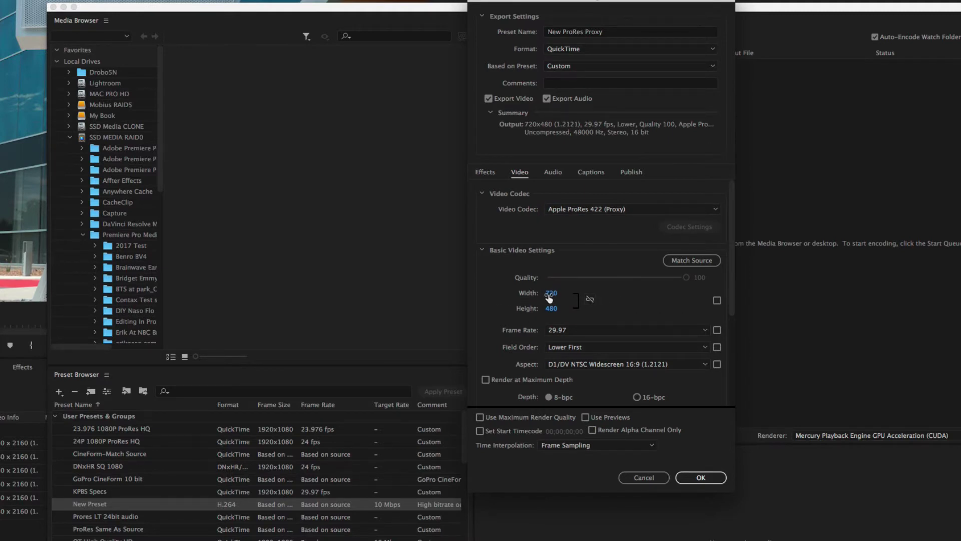
- Set the preset's frame size to 1920 wide by 1080 high, with the width and height unlinked
scroll(731, 296, down, 2)
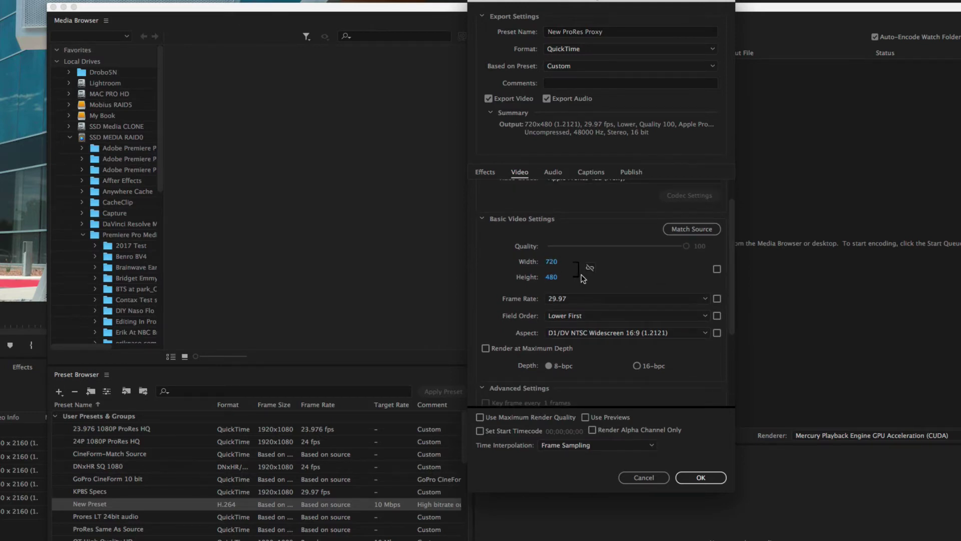
click(590, 268)
key(shift+Tab)
text(1920)
click(553, 277)
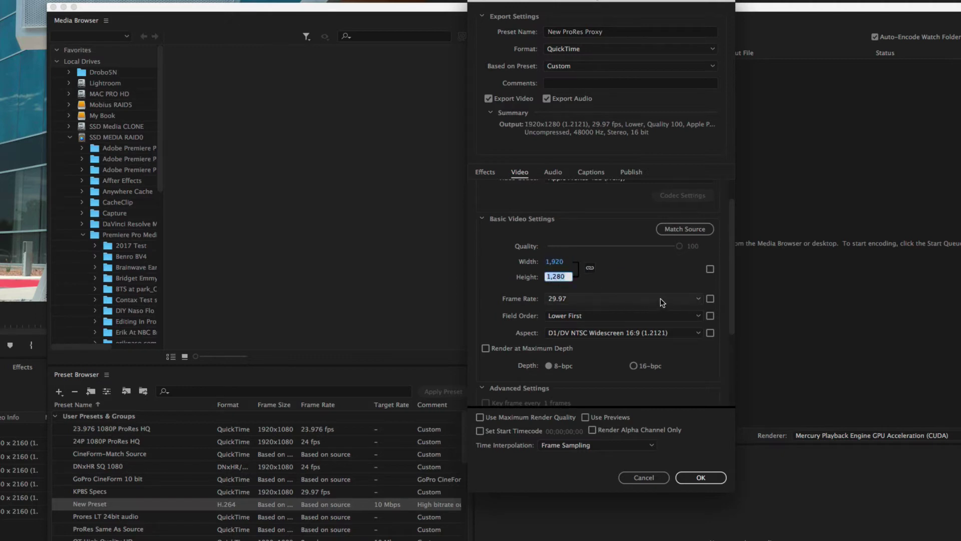
text(1080)
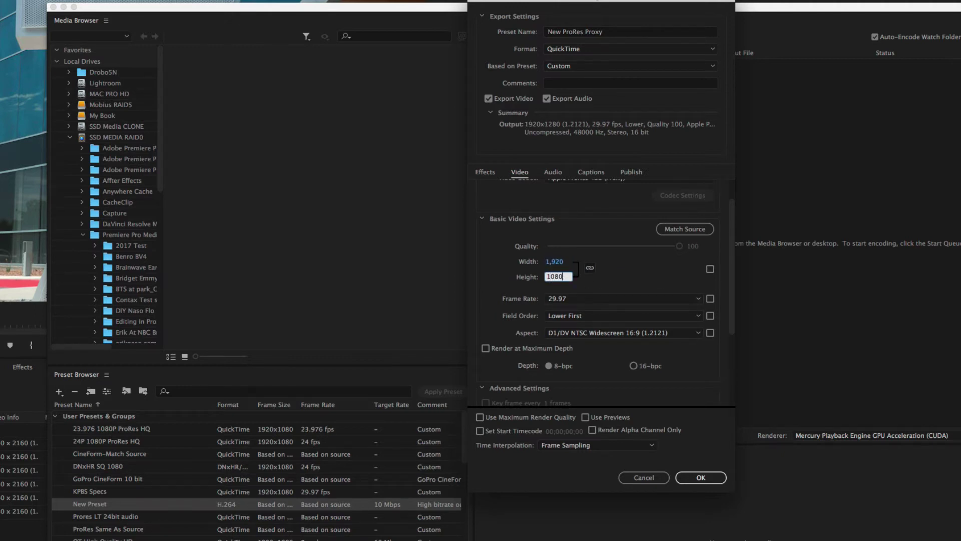
key(Return)
click(590, 268)
click(556, 262)
text(1920)
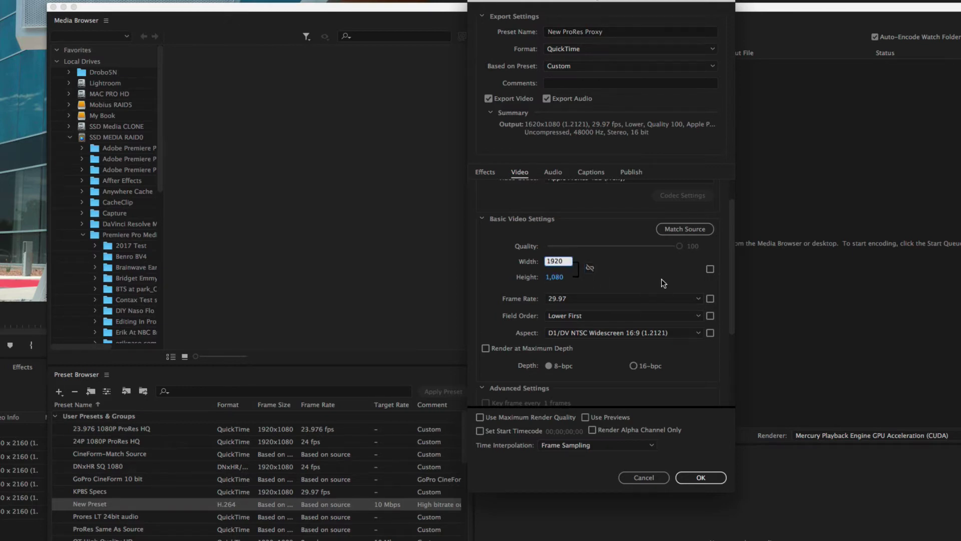
key(Return)
- Match the frame rate, field order and aspect to the source, and save the New ProRes Proxy preset
click(710, 298)
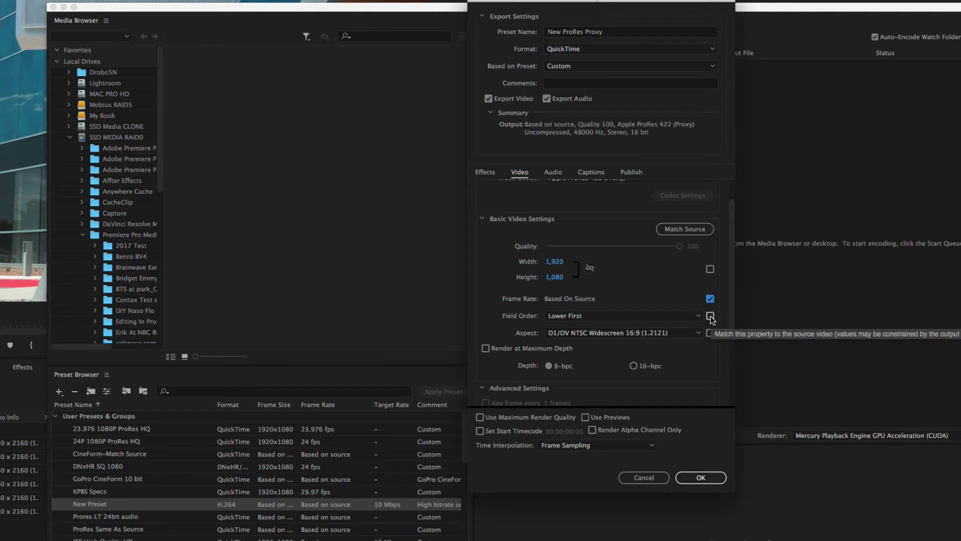
click(710, 315)
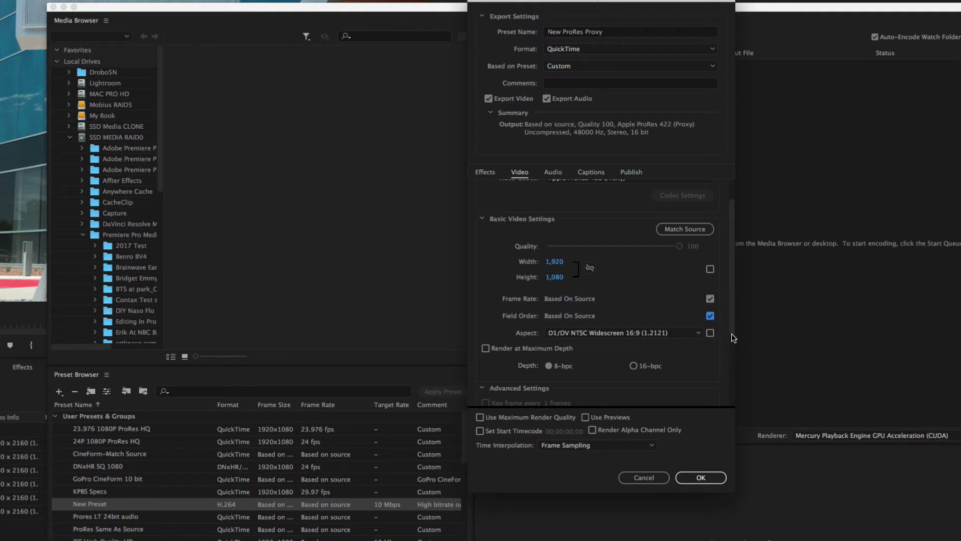
scroll(729, 337, down, 3)
click(710, 287)
drag(728, 316, 736, 290)
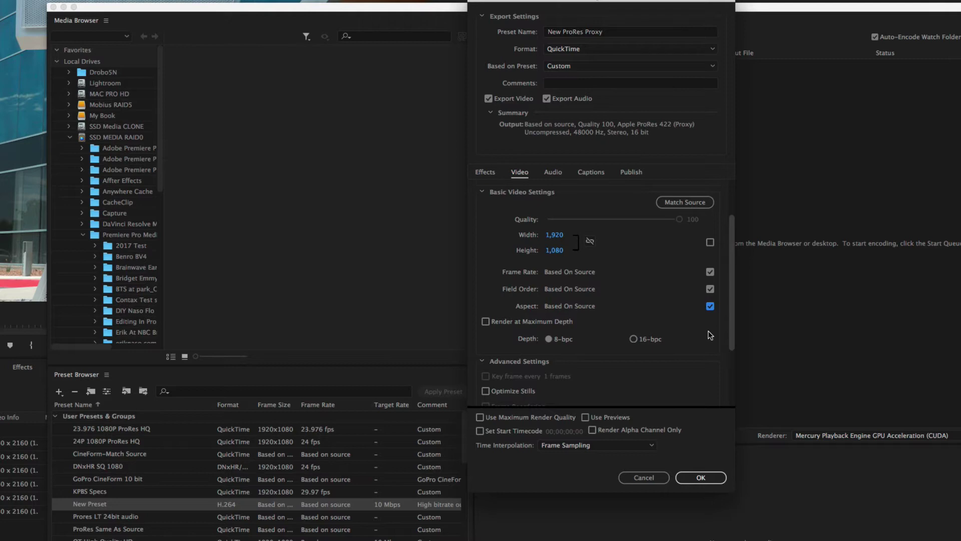
drag(732, 335, 731, 313)
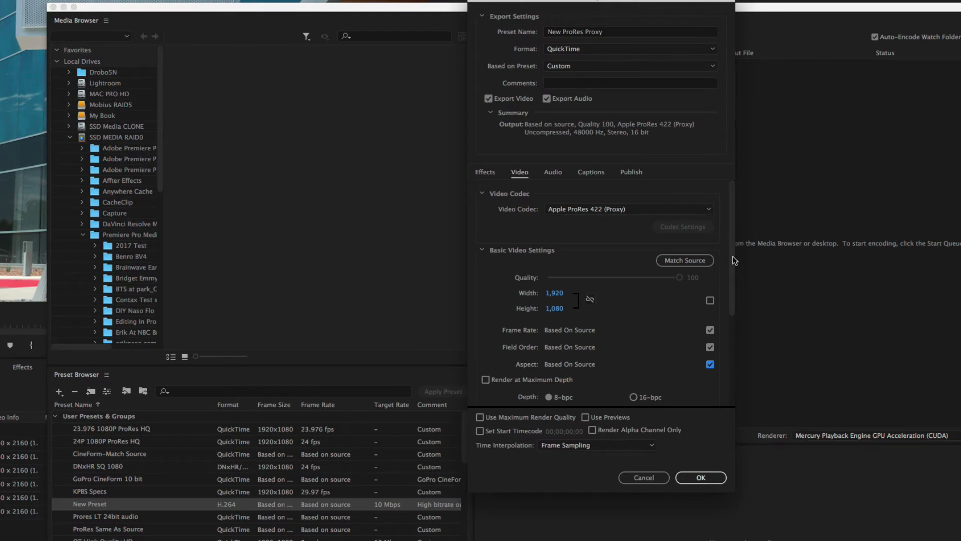
drag(734, 261, 734, 377)
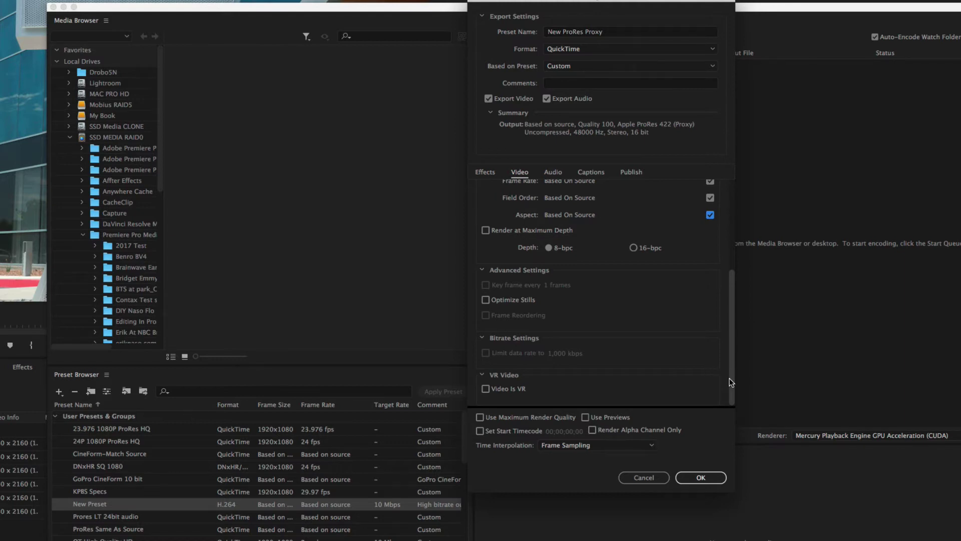
click(703, 478)
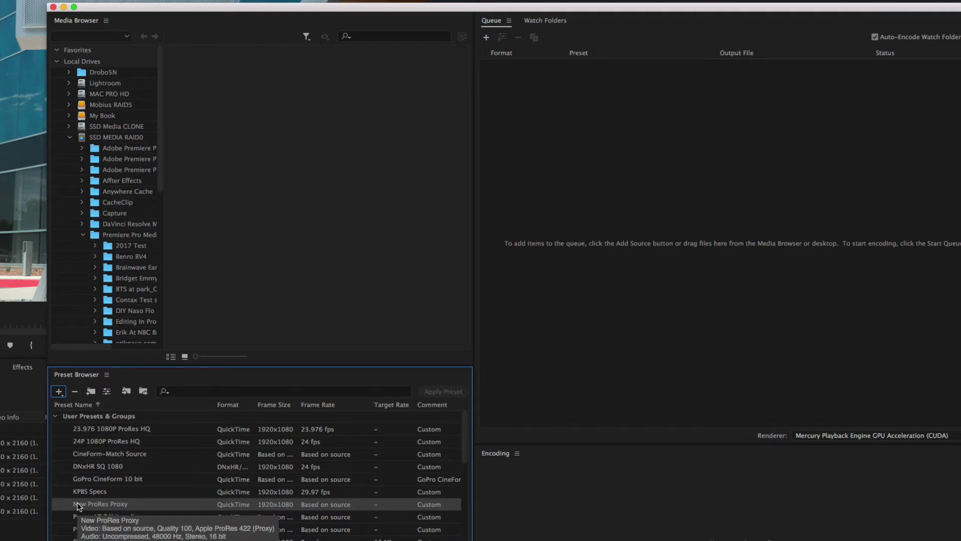
- Create an ingest preset named Ingest ProRes Proxy
click(59, 391)
click(84, 415)
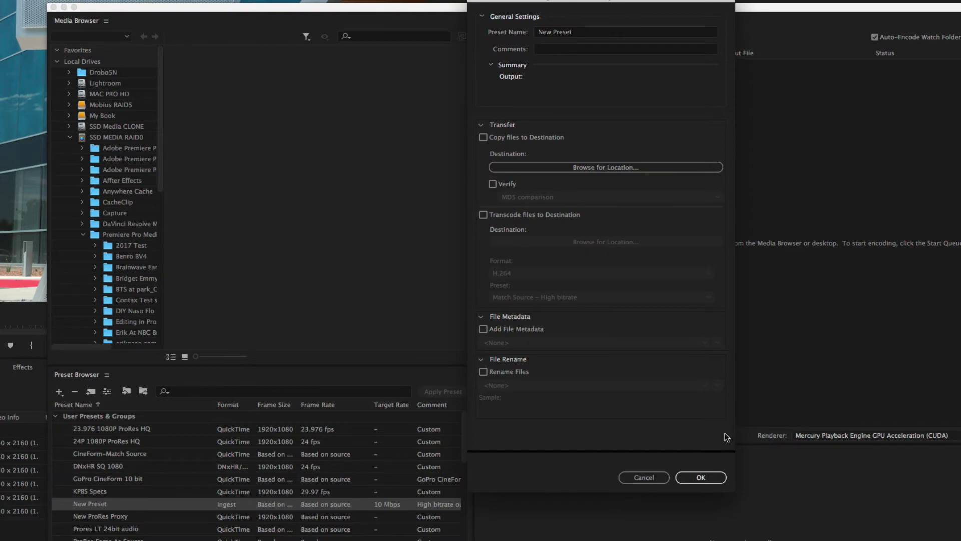
click(587, 31)
key(BackSpace)
text(Ingest ProRes )
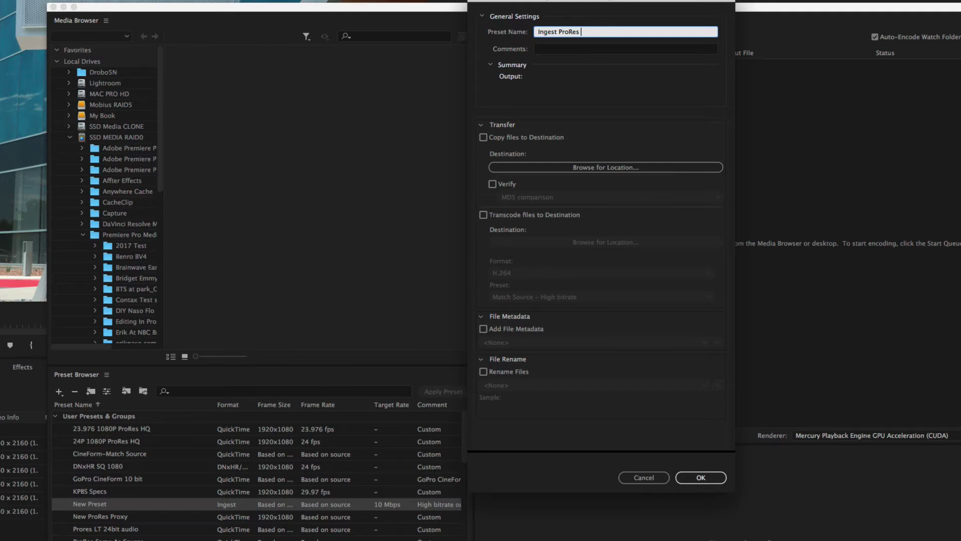
text(Proxy)
- Enable transcoding files to a destination in the ingest preset, using the QuickTime format and the New ProRes Proxy preset
click(484, 216)
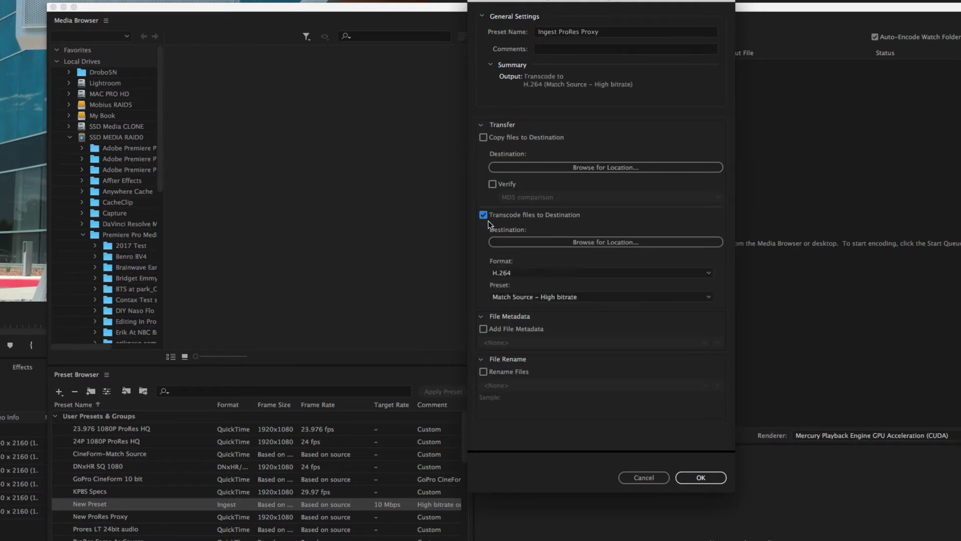
click(528, 273)
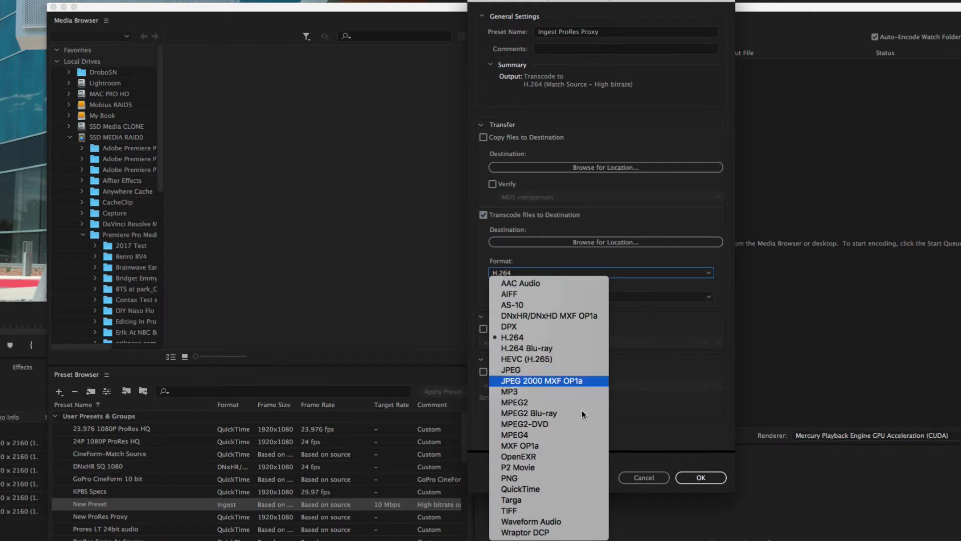
click(524, 490)
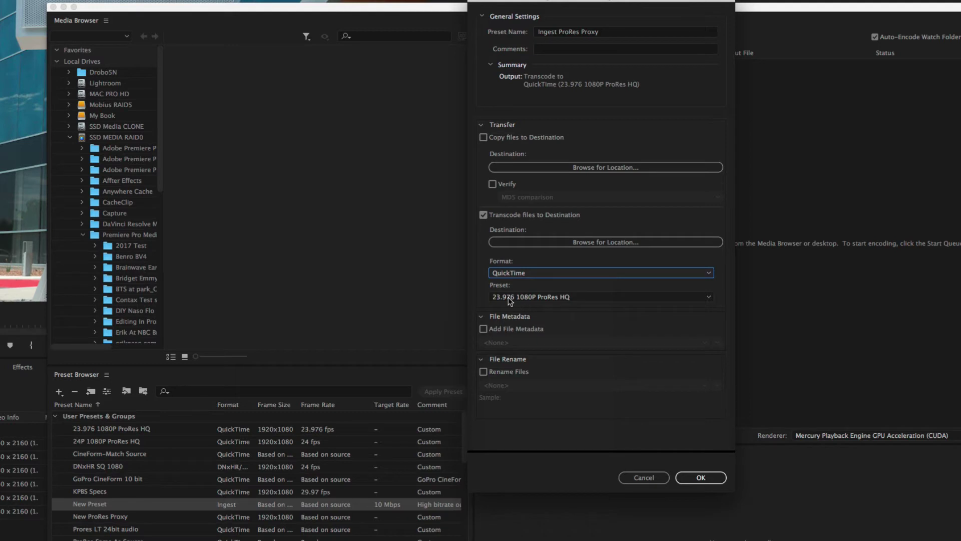
click(710, 297)
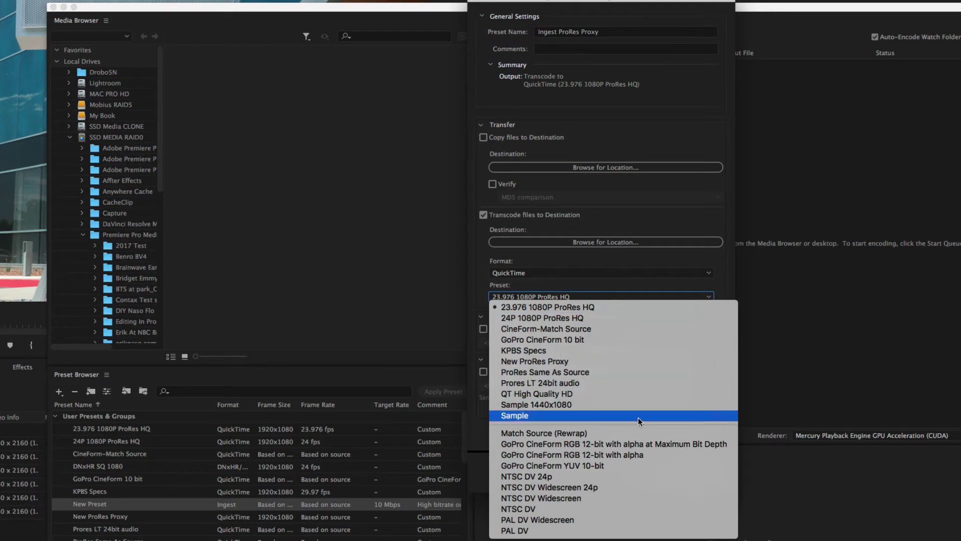
click(570, 361)
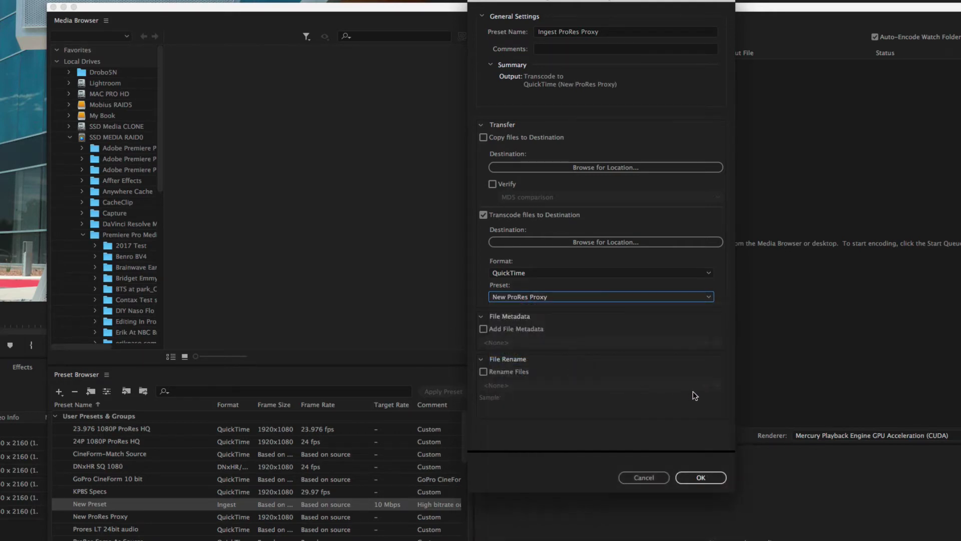
- Set the transcode destination to the Premiere Pro Media folder on the SSD MEDIA RAID0 drive
click(603, 243)
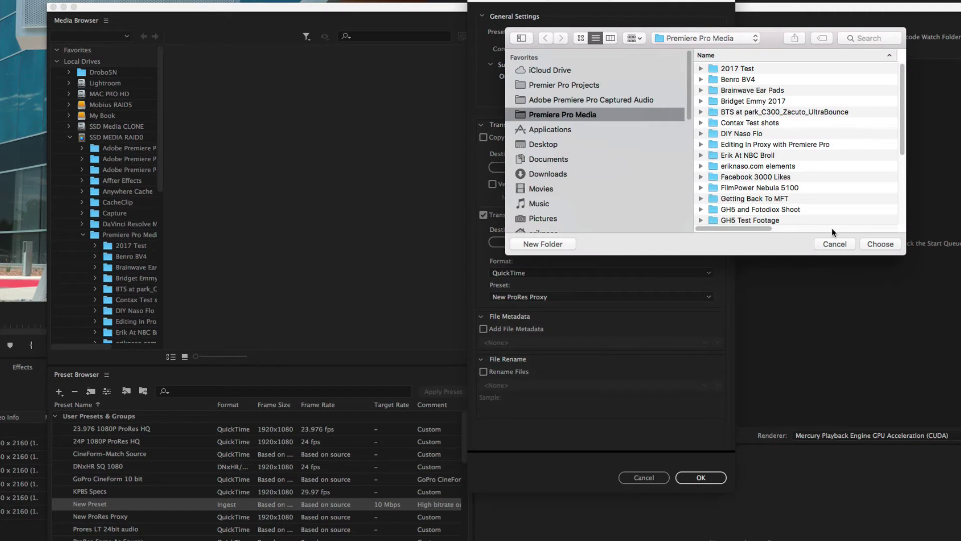
scroll(632, 141, down, 1)
scroll(632, 142, down, 10)
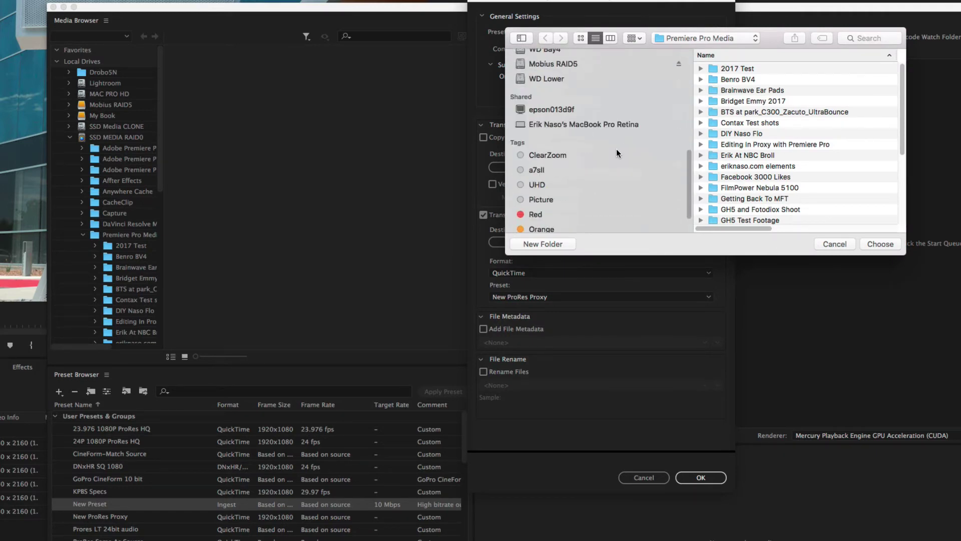
scroll(617, 150, up, 5)
click(576, 188)
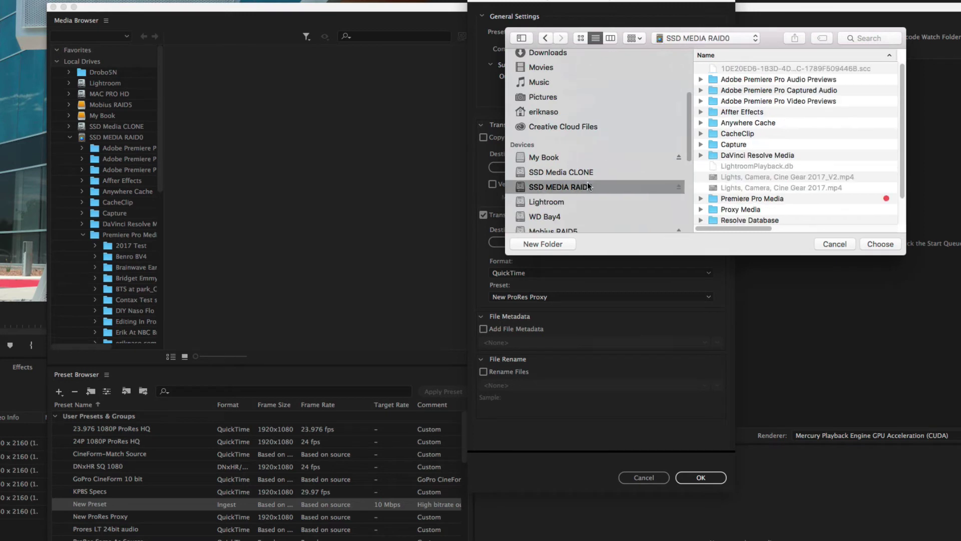
click(749, 198)
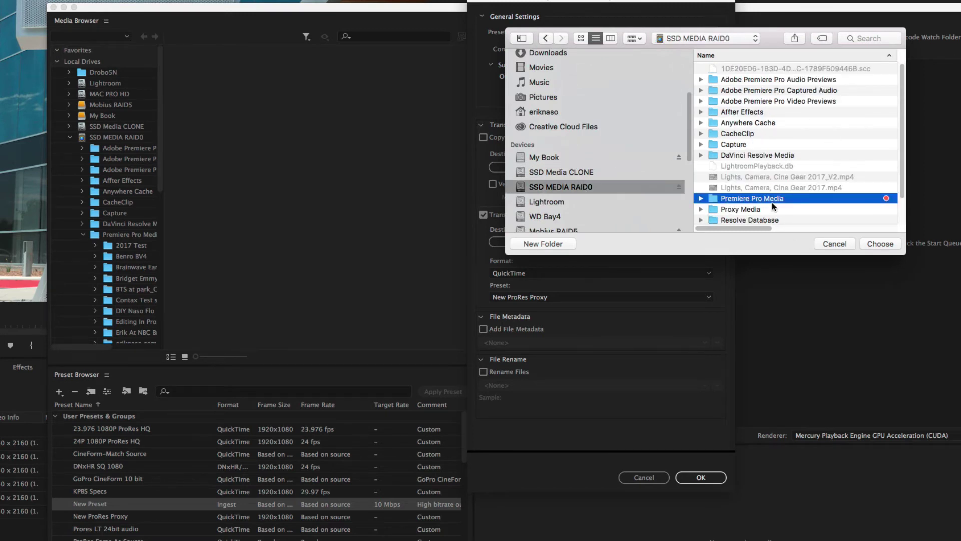
click(882, 245)
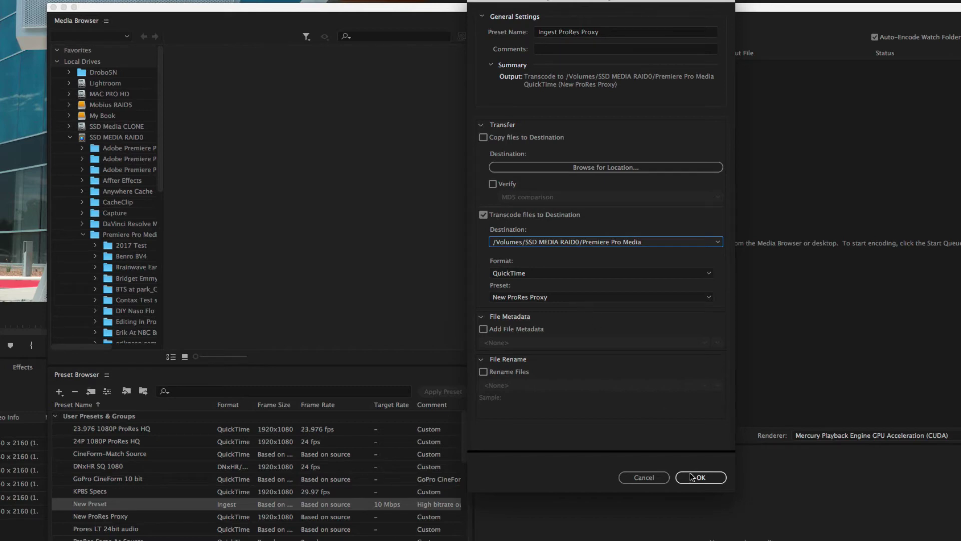
- Save the Ingest ProRes Proxy preset and switch back to Premiere Pro's Create Proxies dialog
click(706, 478)
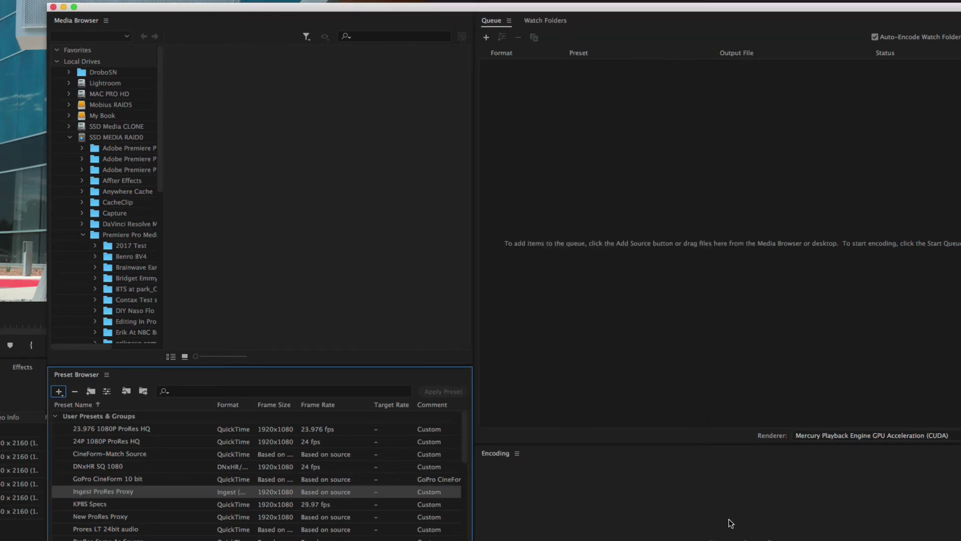
click(705, 498)
key(super+Tab)
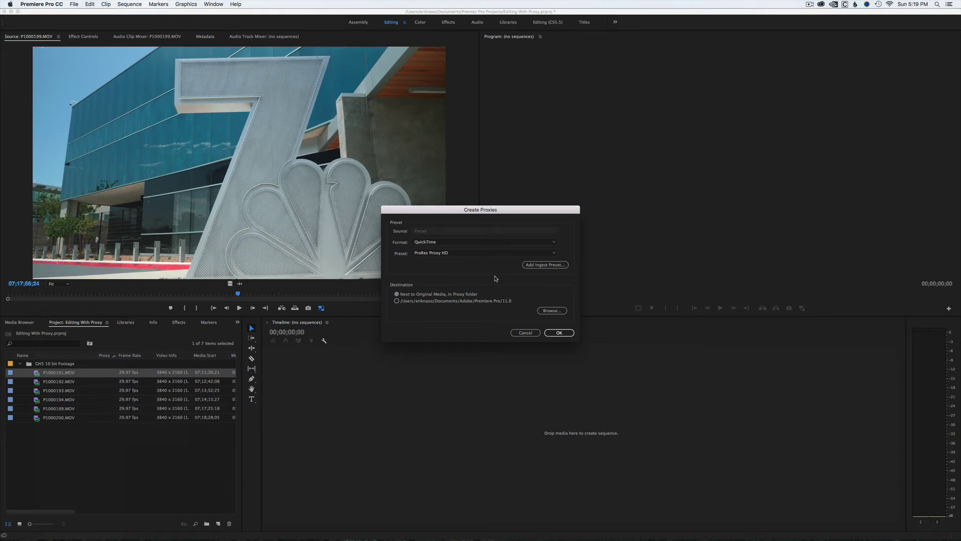
- Look through the proxy presets available for the QuickTime format in the Create Proxies dialog
click(433, 242)
click(431, 240)
click(369, 226)
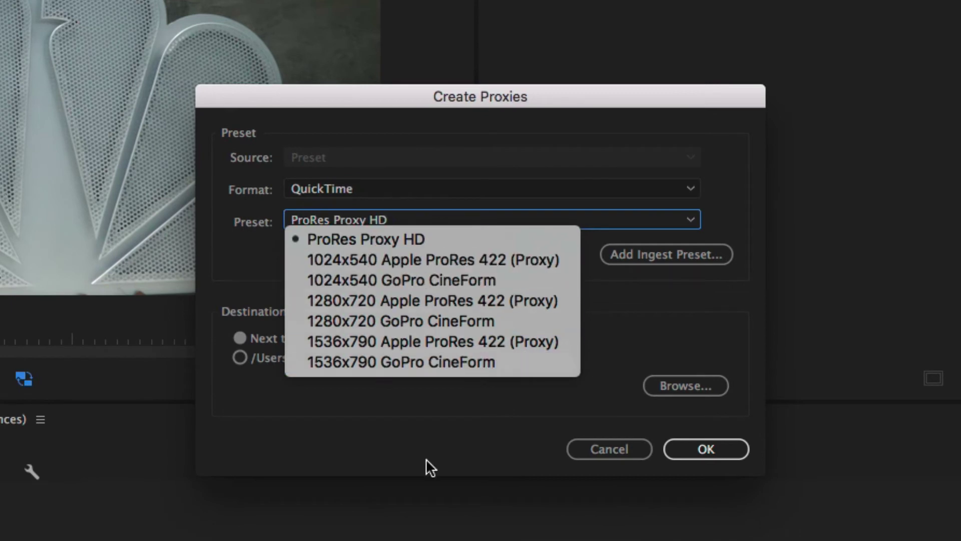
click(419, 425)
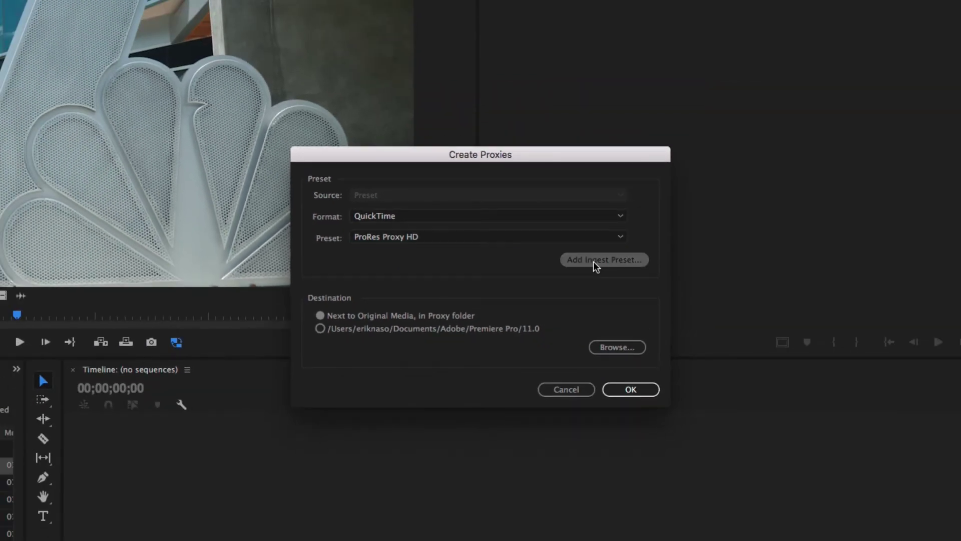
- Browse for an ingest preset to add and select Ingest ProRes Proxy.epr in the Presets folder
click(593, 261)
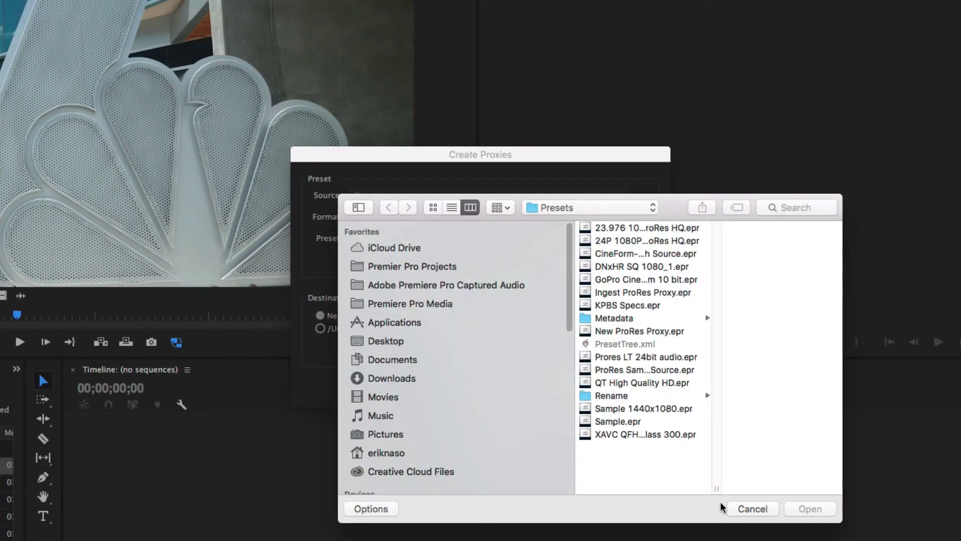
drag(717, 488, 756, 488)
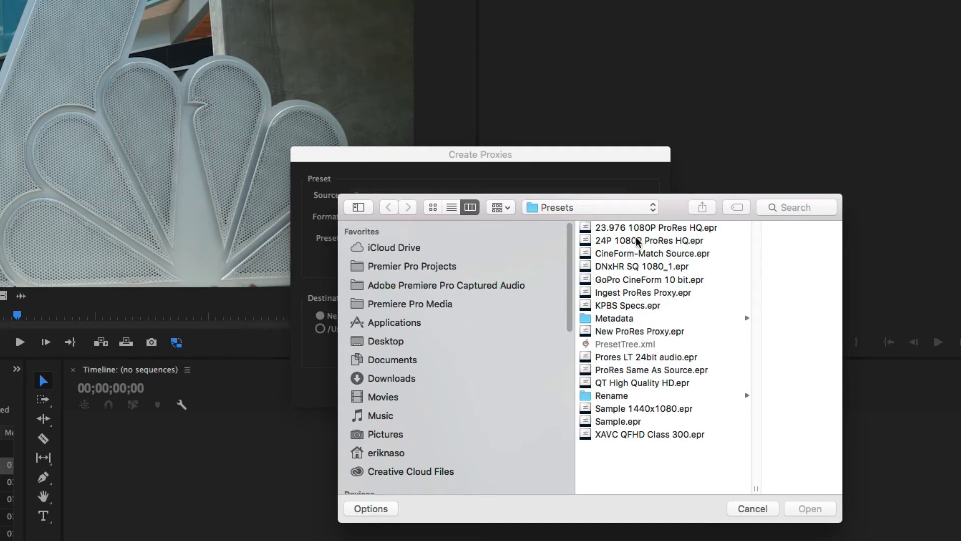
click(618, 293)
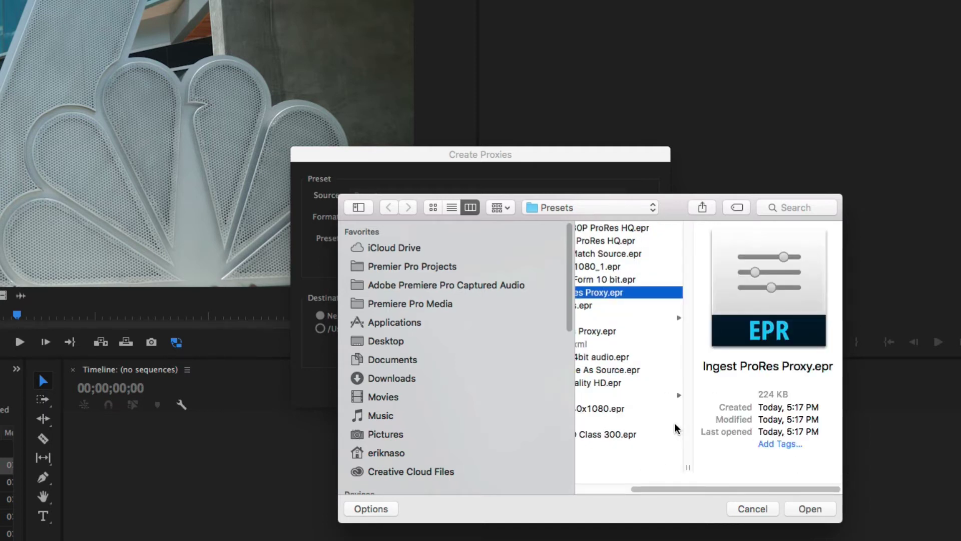
scroll(680, 425, left, 2)
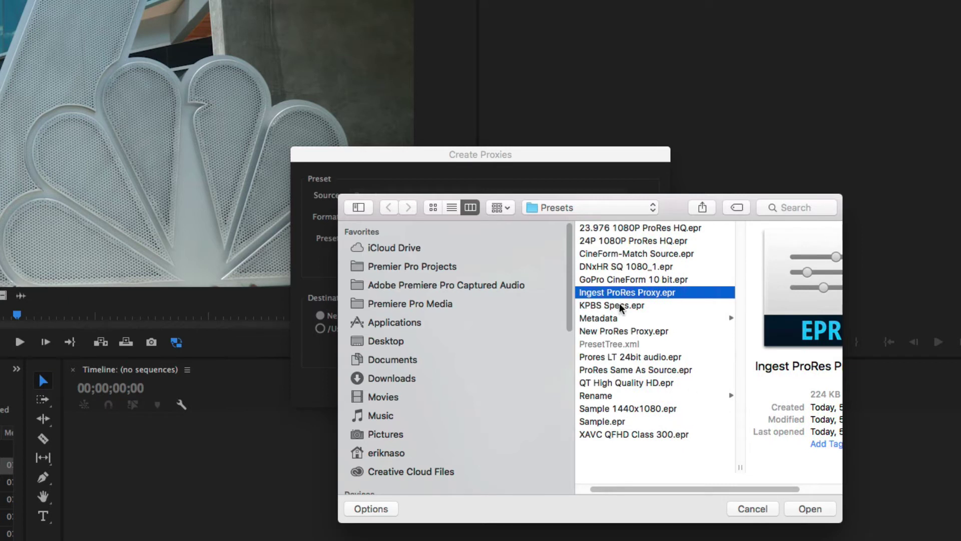
scroll(614, 306, left, 1)
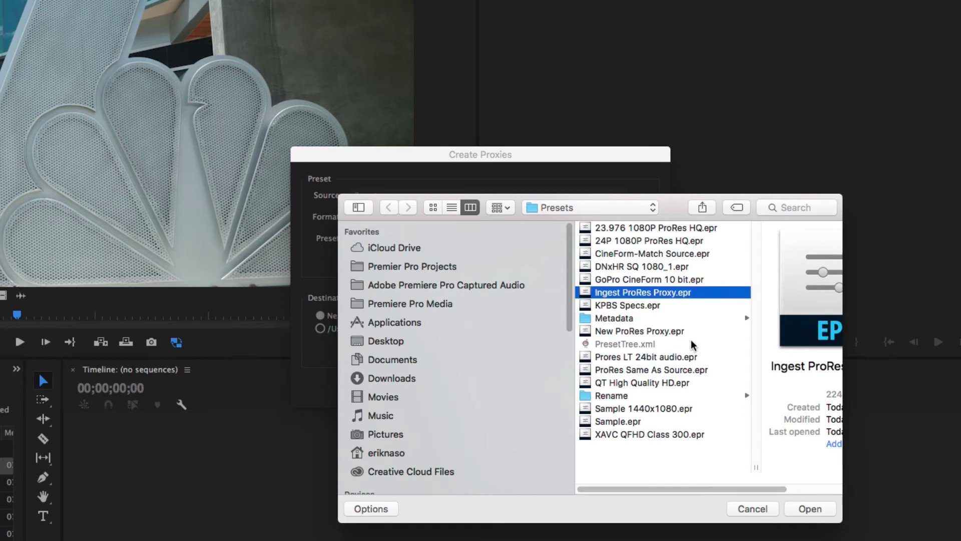
- Enlarge the file browser and compare the preset files in list view and column view
click(451, 207)
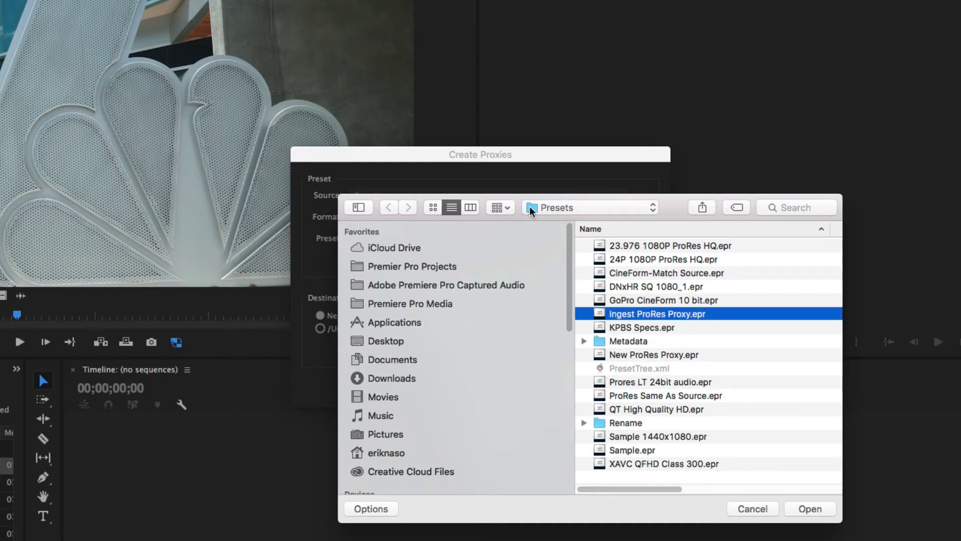
click(470, 207)
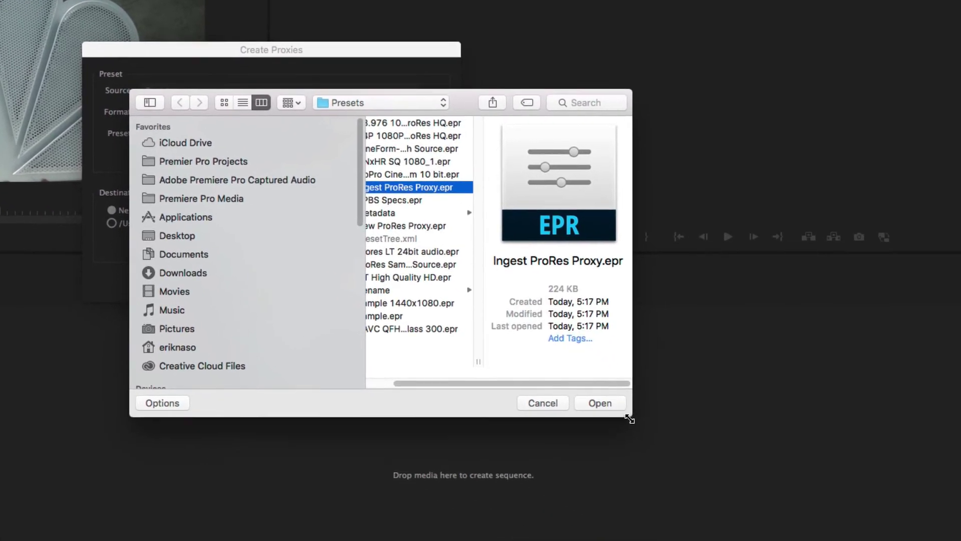
drag(843, 522, 916, 482)
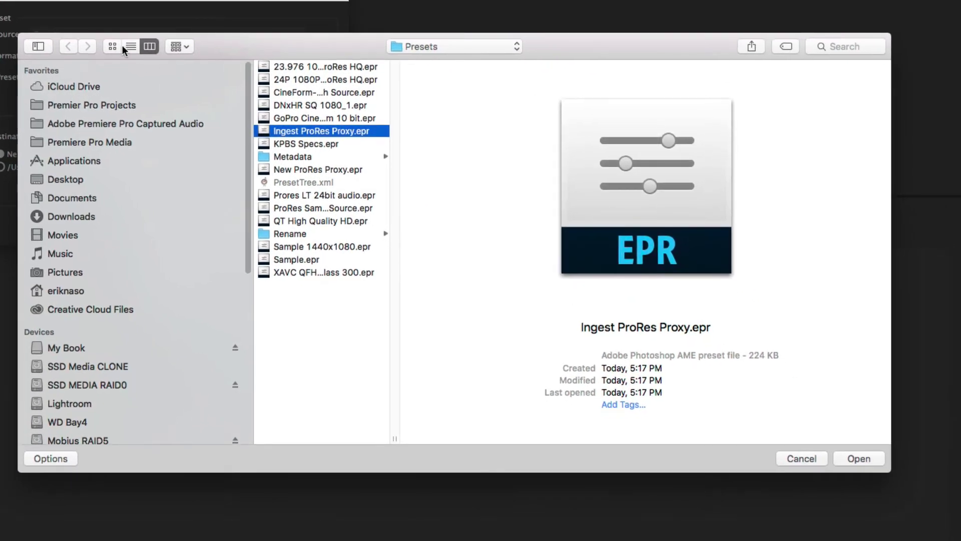
click(148, 56)
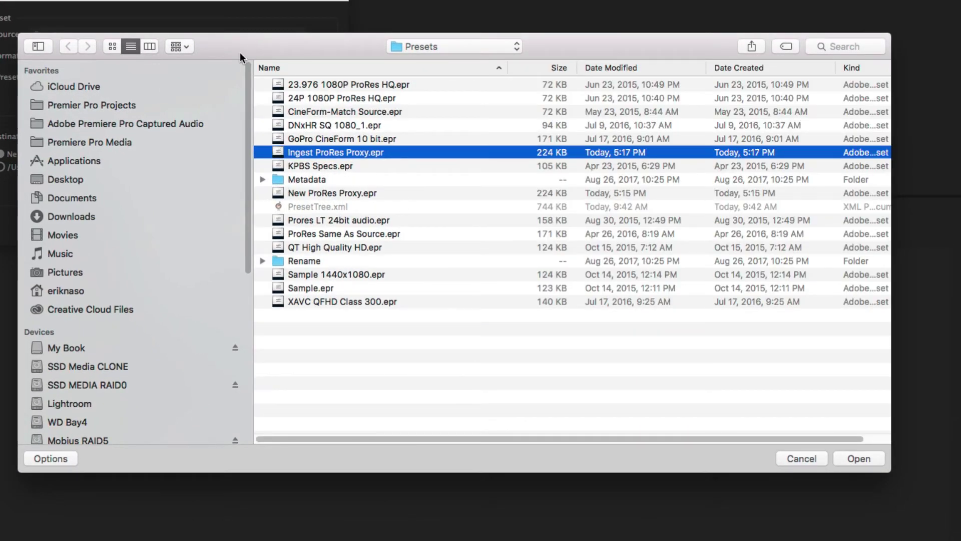
click(155, 48)
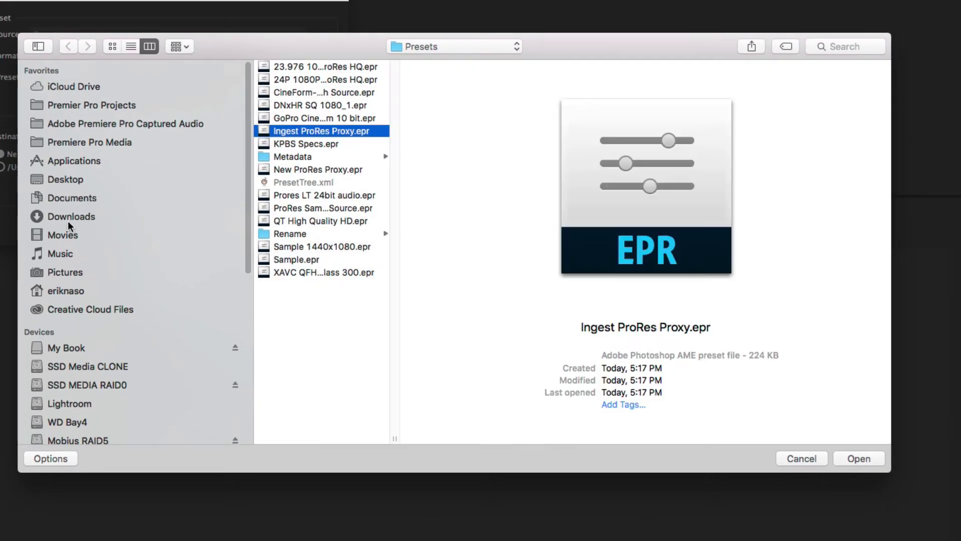
- Navigate from Documents through Adobe, Adobe Media Encoder and 11.0 to the Presets folder, widening the browser to show its files
click(62, 216)
click(70, 197)
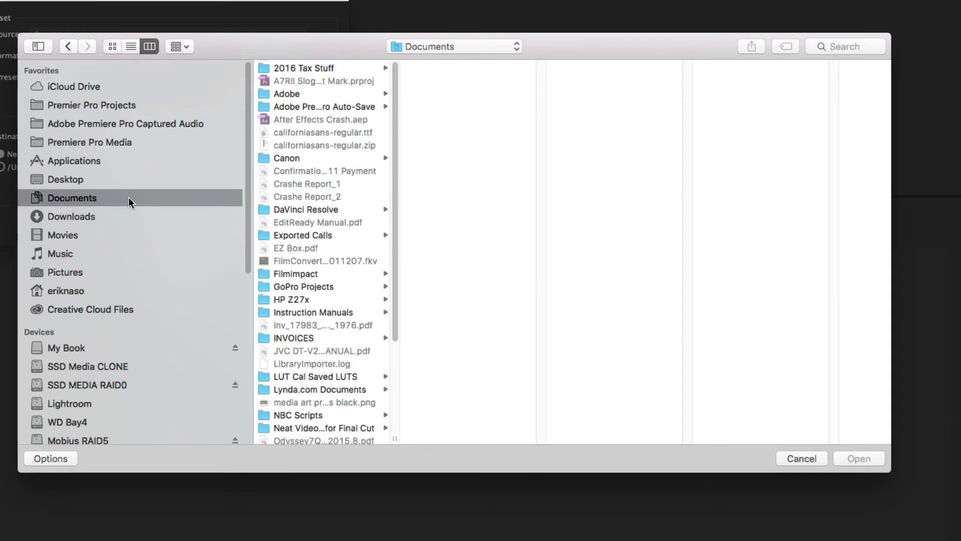
click(281, 92)
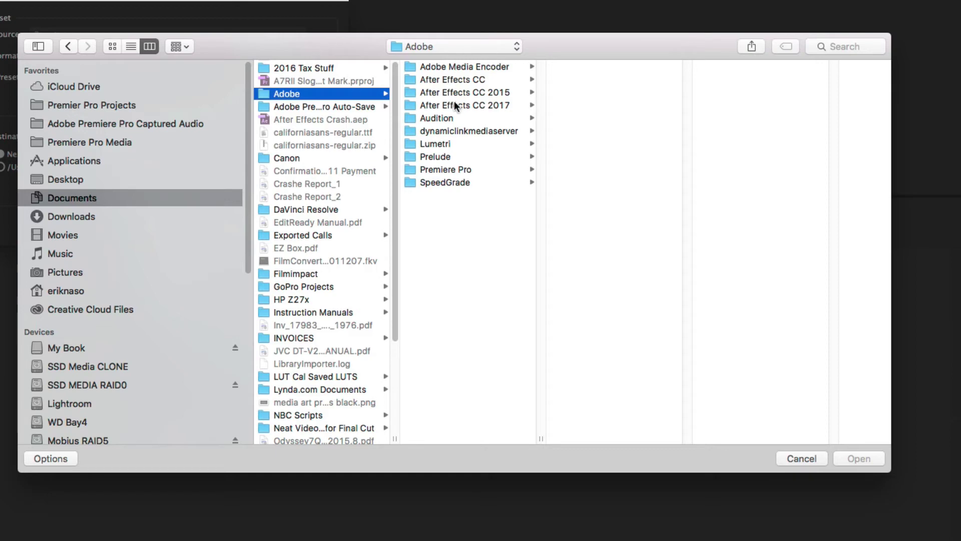
click(443, 67)
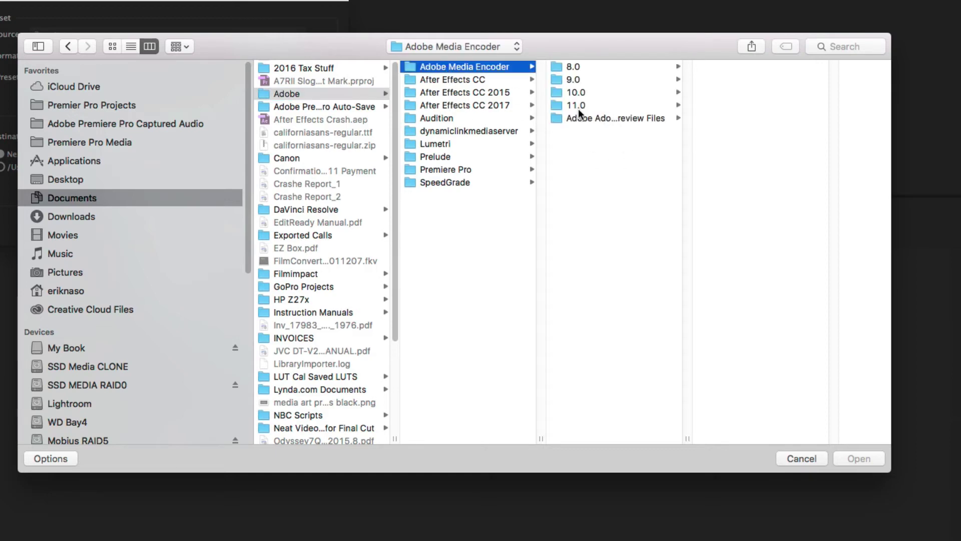
click(562, 103)
drag(507, 50, 339, 57)
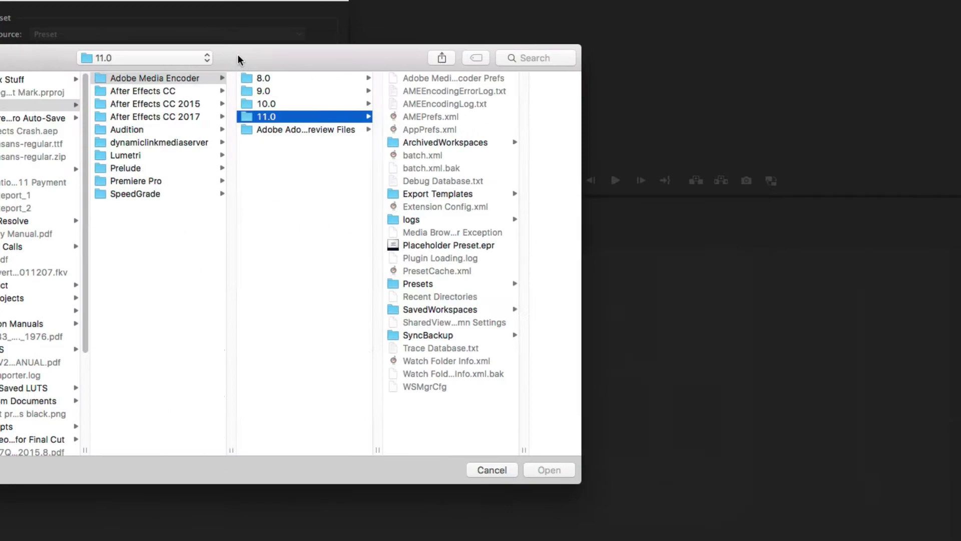
click(350, 280)
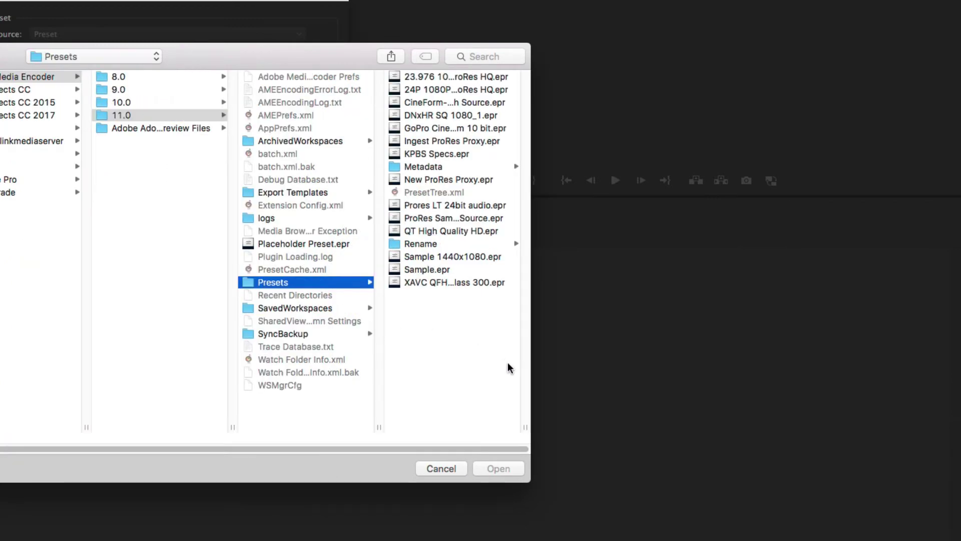
drag(530, 362, 586, 364)
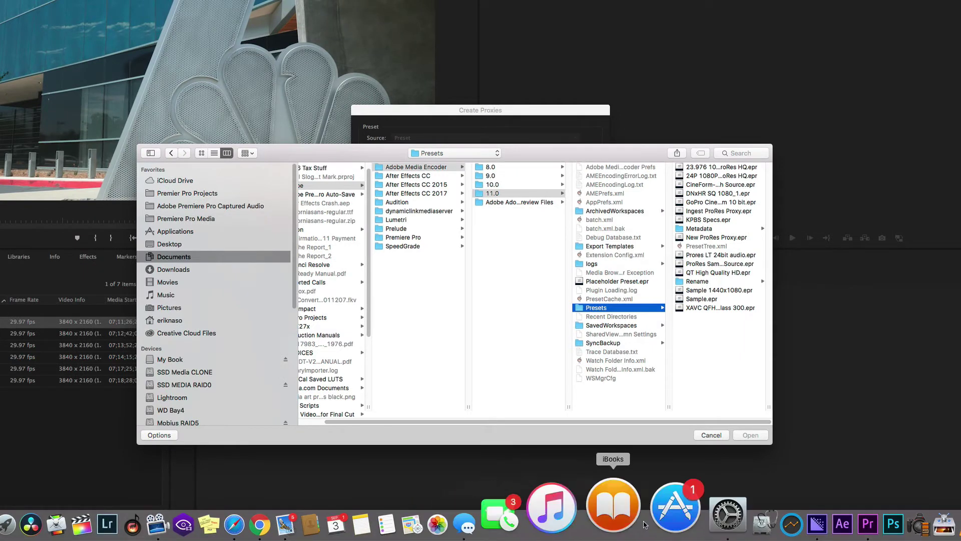
- Switch to Media Encoder and reveal the Ingest ProRes Proxy preset file in Finder to check its folder
click(740, 511)
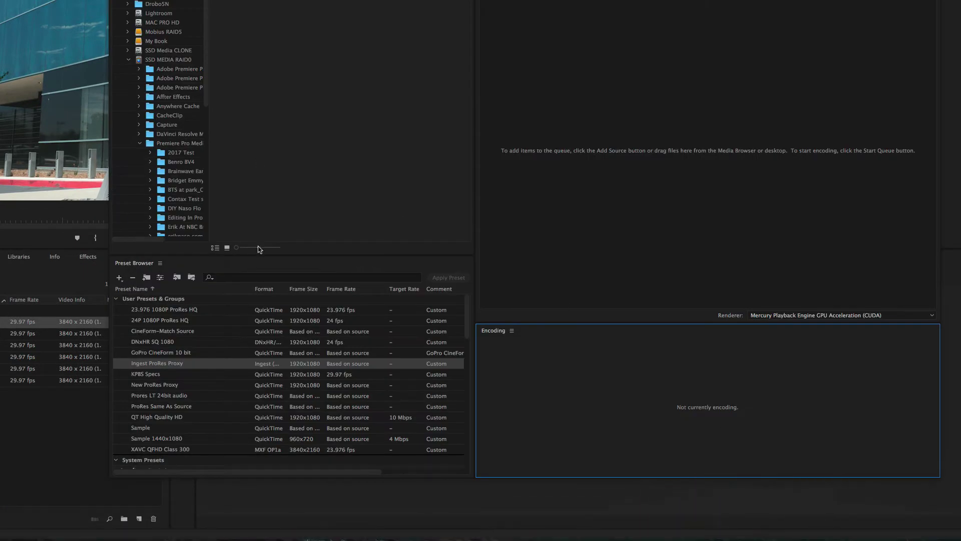
right_click(142, 364)
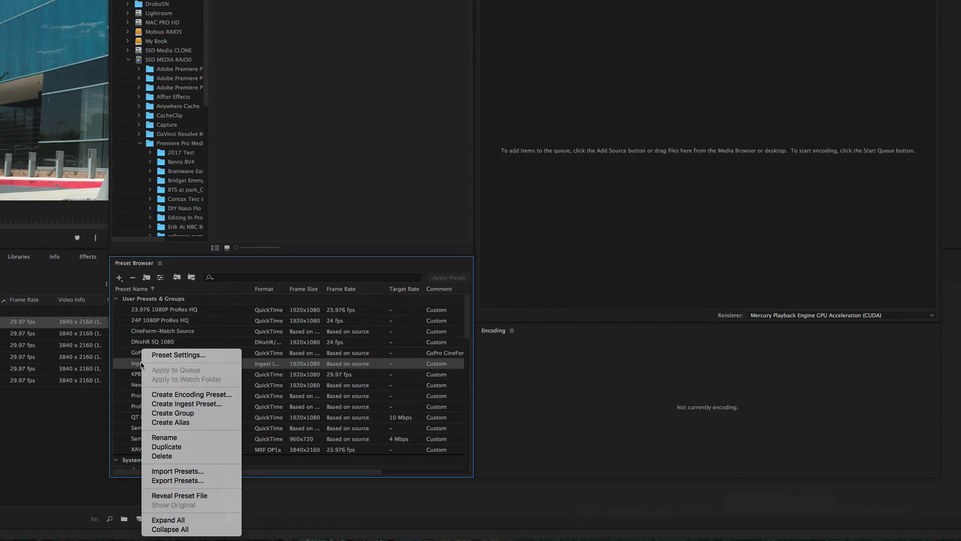
click(172, 495)
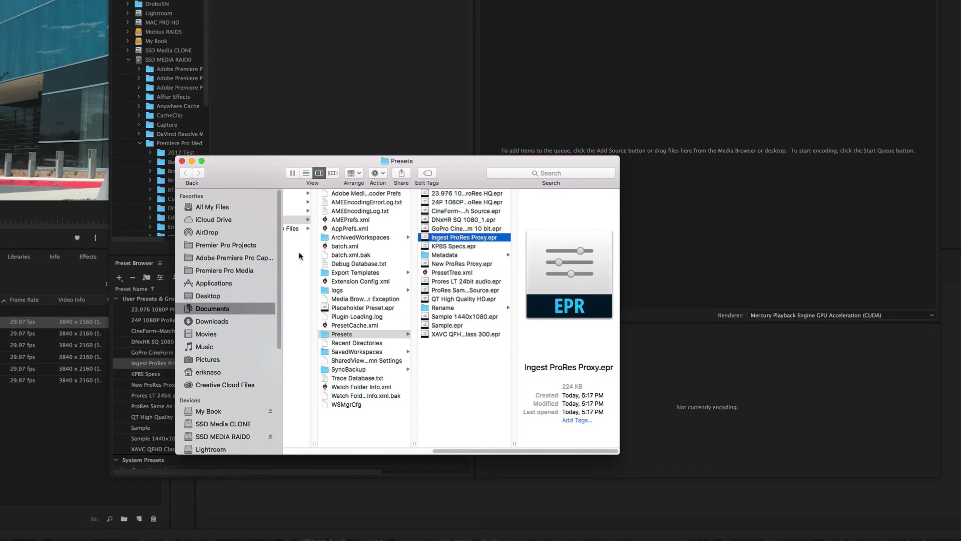
click(182, 161)
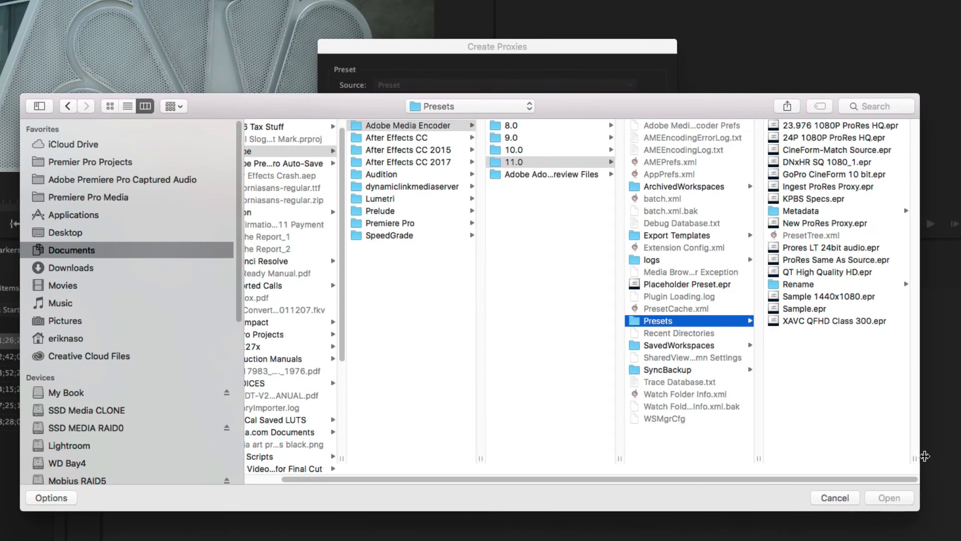
- Add Ingest ProRes Proxy.epr as the ingest preset and create the clip's proxy in a Proxy folder next to the original media
drag(924, 456, 960, 455)
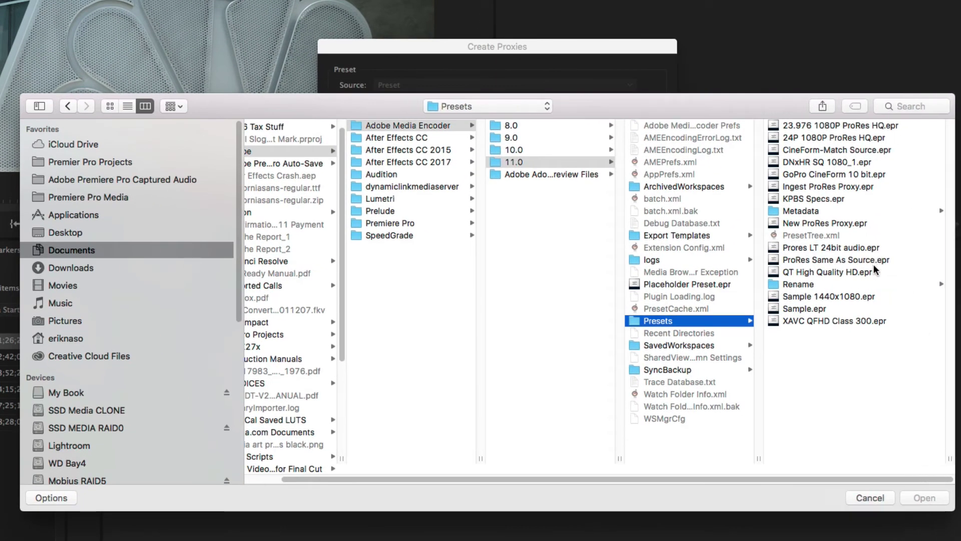
click(800, 187)
click(925, 498)
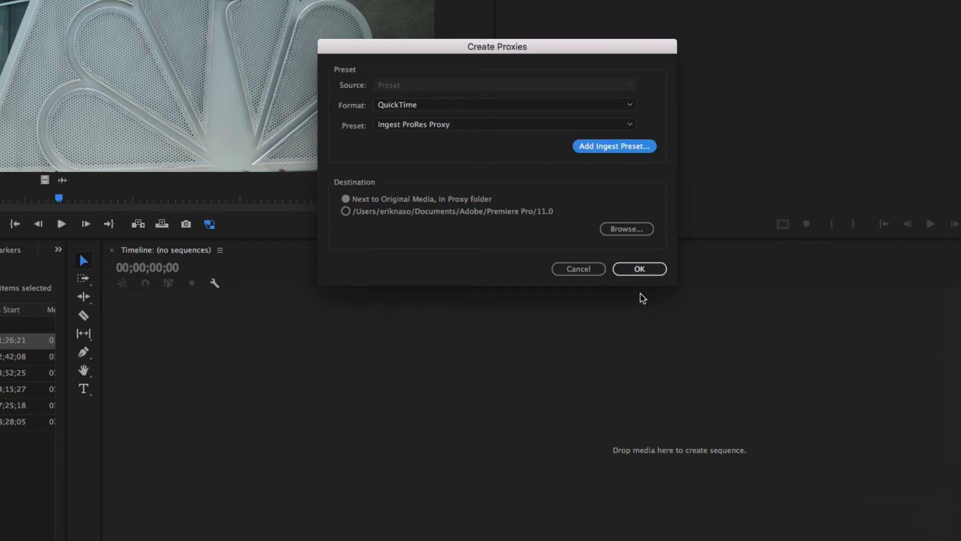
click(640, 269)
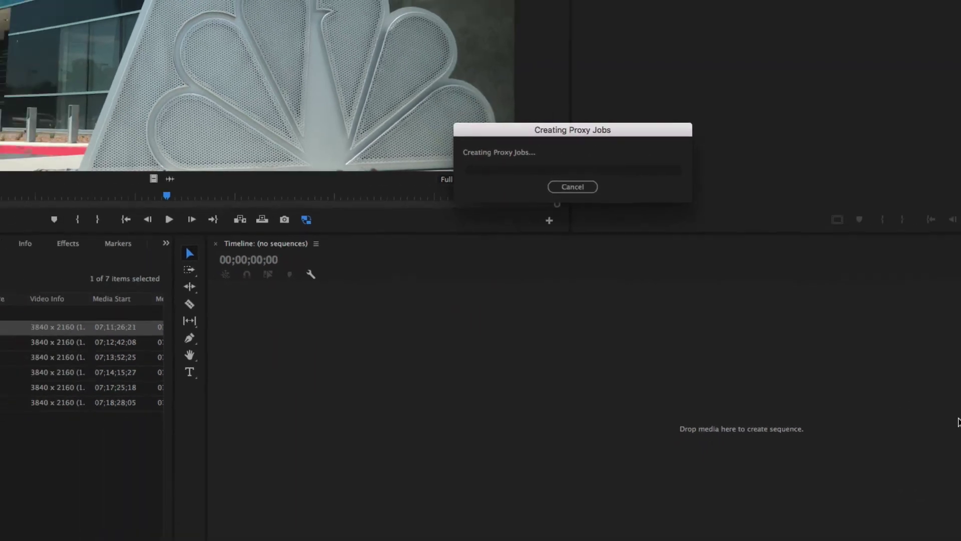
drag(718, 132, 526, 282)
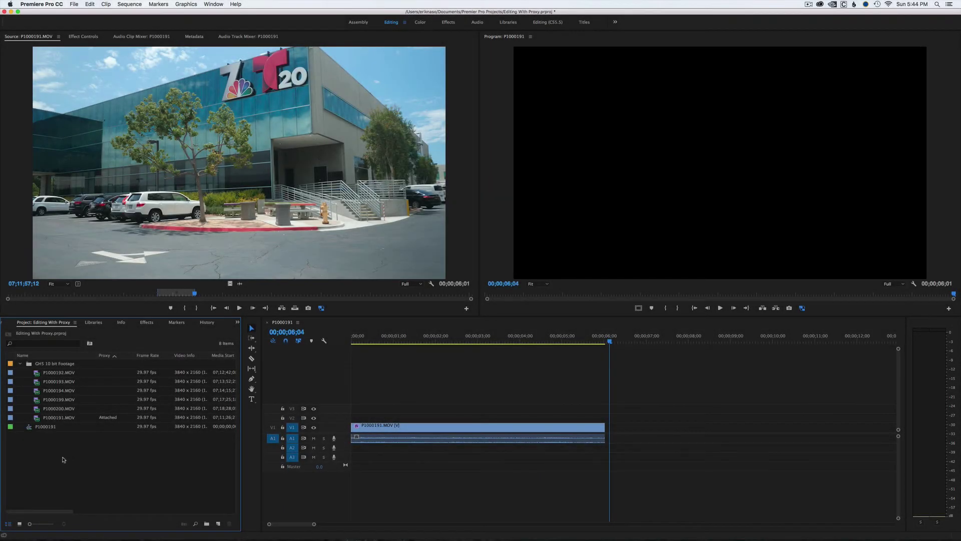
- Open the Create Proxies settings for the clip P1000200.MOV
right_click(36, 411)
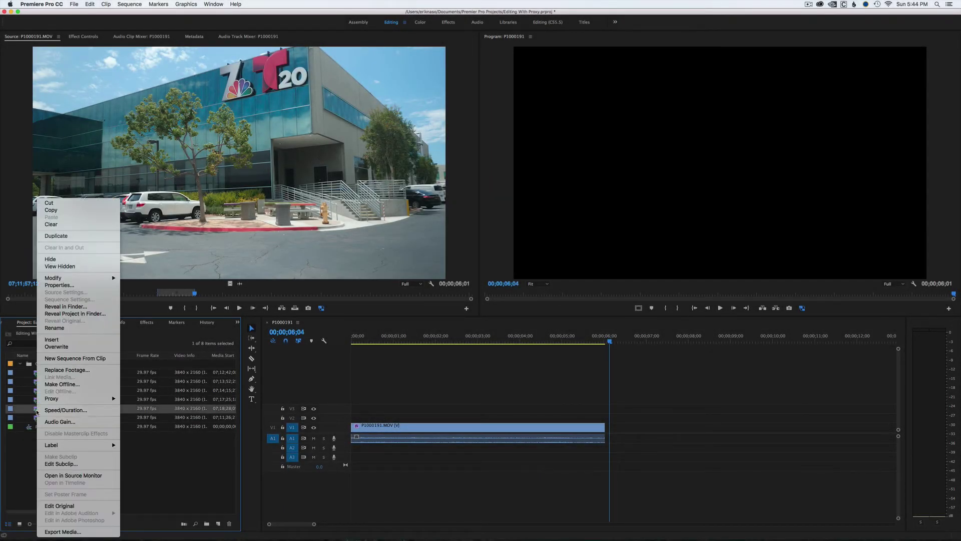
mouse_move(55, 400)
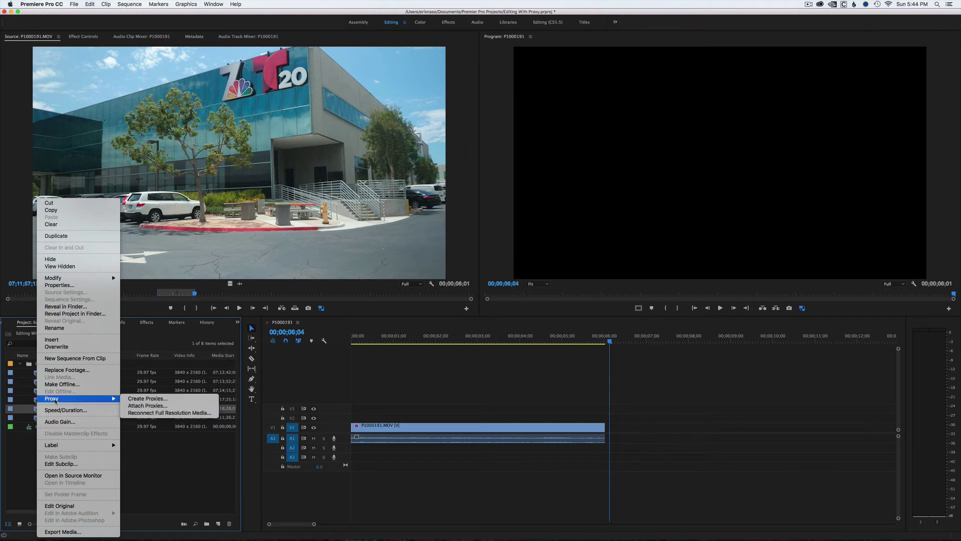
click(145, 398)
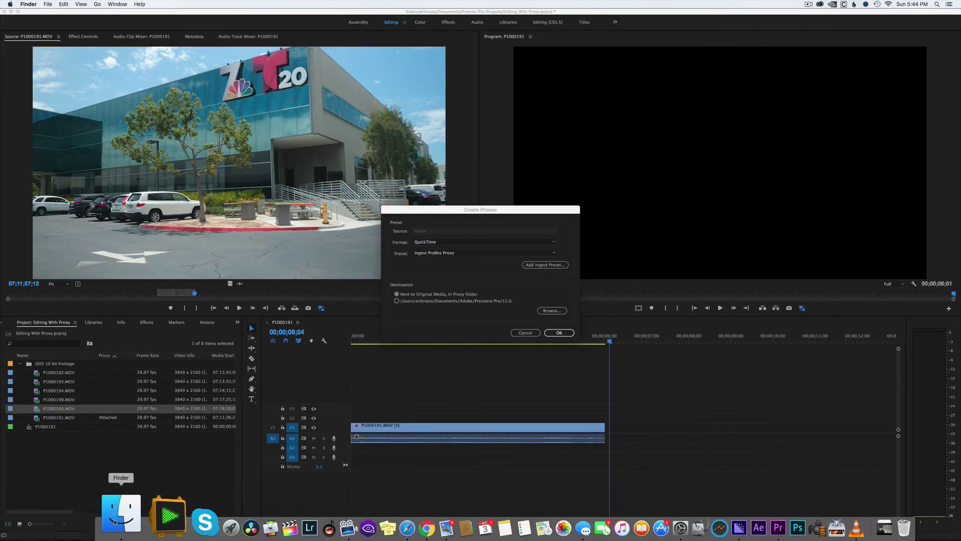
- Switch to Finder and browse SSD MEDIA RAID0 through Premiere Pro Media and the GH5 10 bit Footage folder to inspect the Proxies folder
click(120, 516)
drag(248, 161, 322, 155)
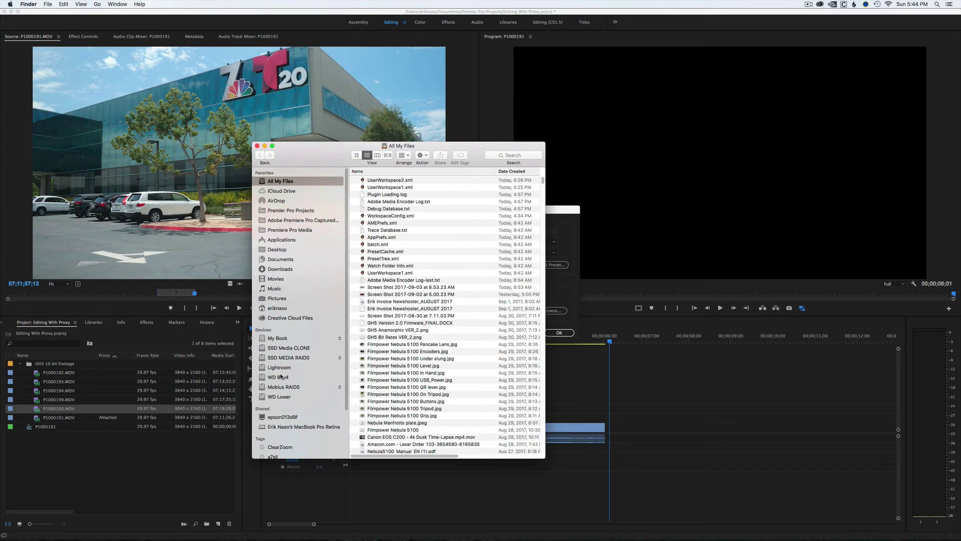
click(286, 356)
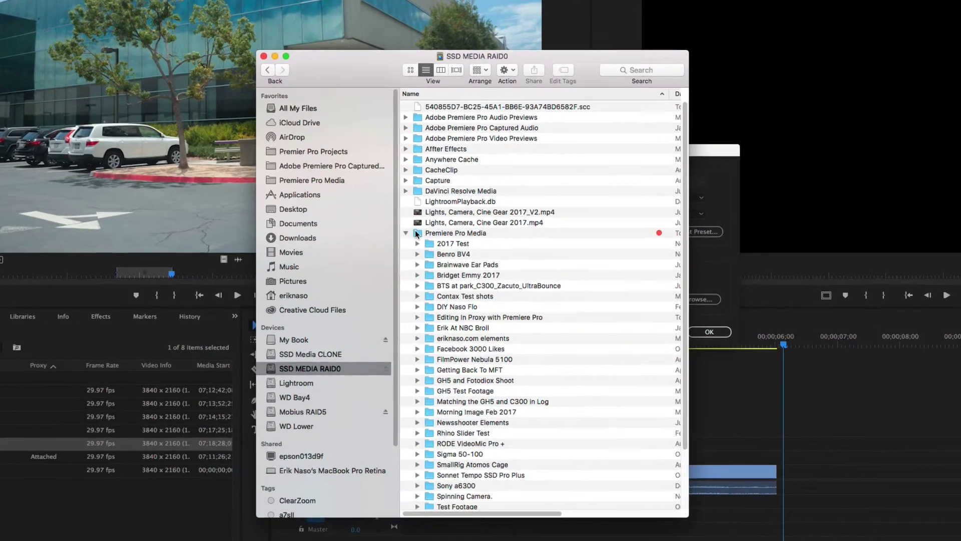
double_click(417, 233)
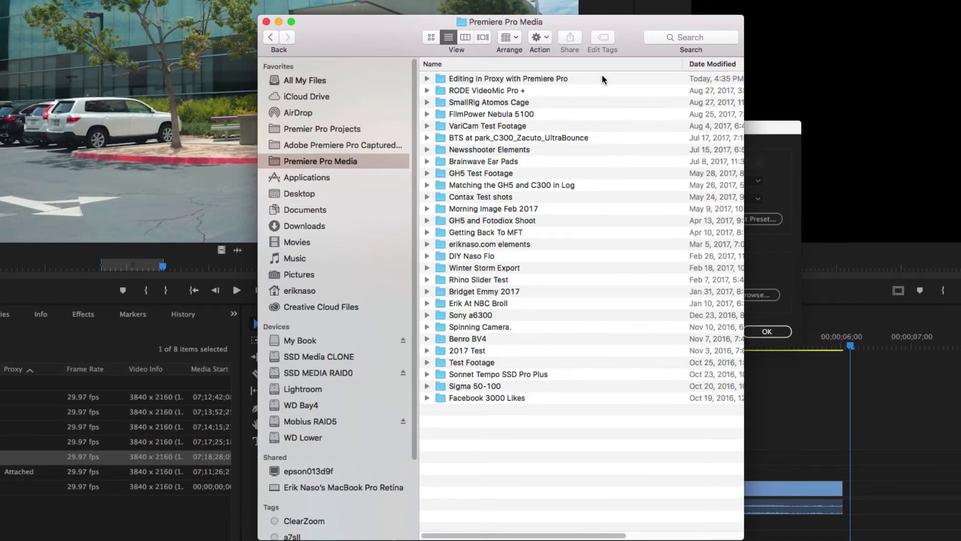
double_click(540, 78)
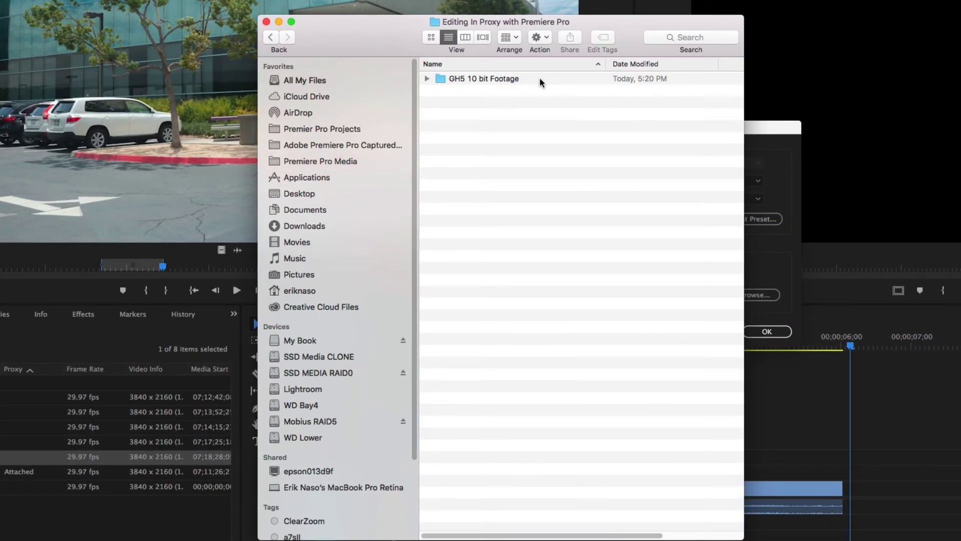
click(427, 78)
click(478, 161)
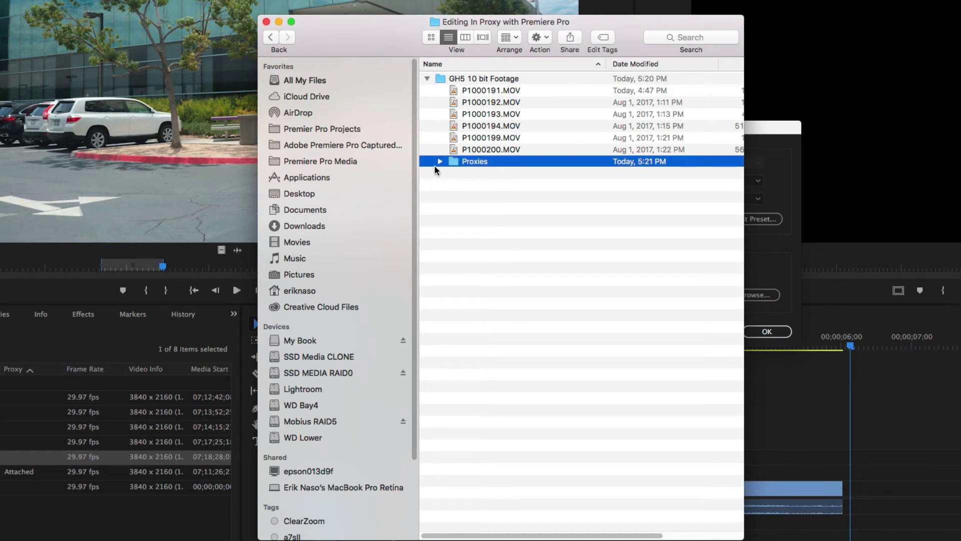
click(439, 161)
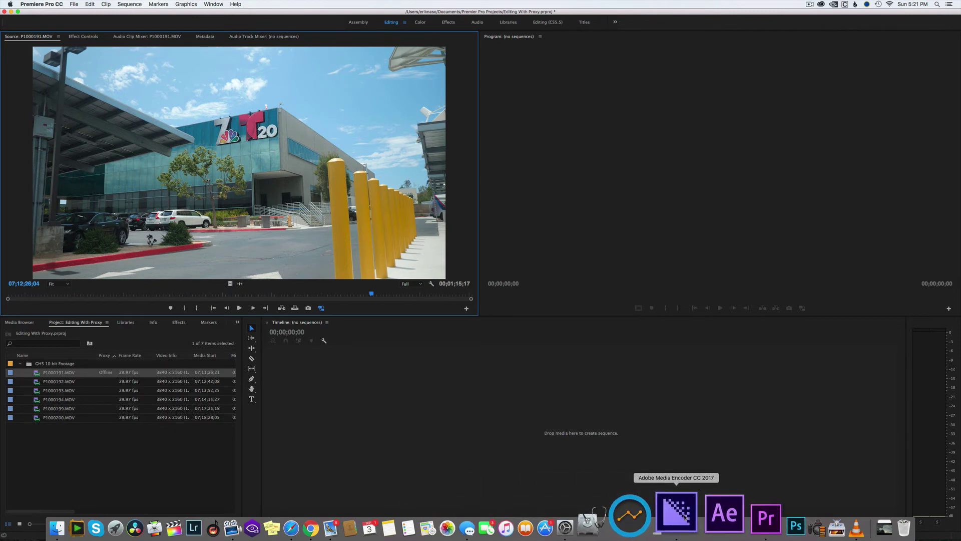
- Switch to Media Encoder to check the encoding queue and place the Preset Browser beside the Media Browser
click(667, 515)
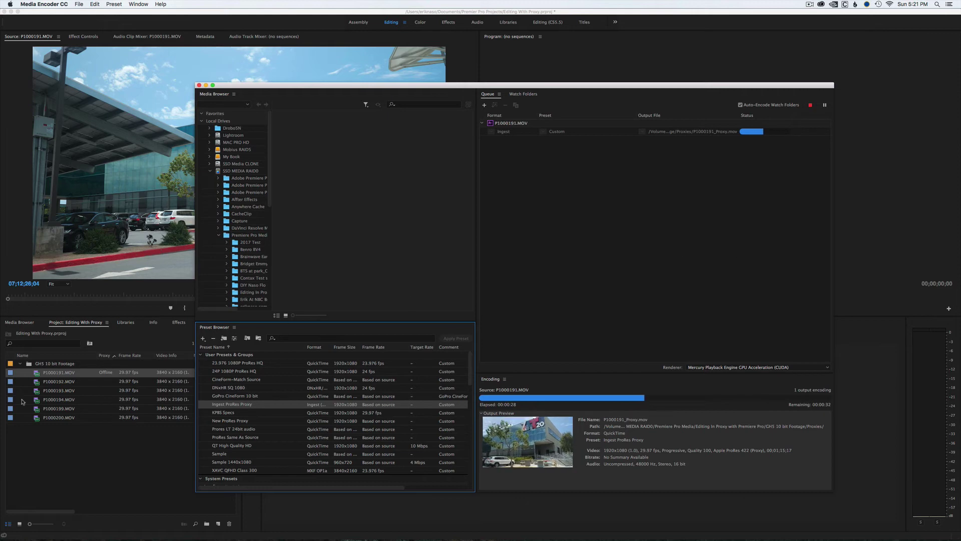
drag(380, 91, 198, 249)
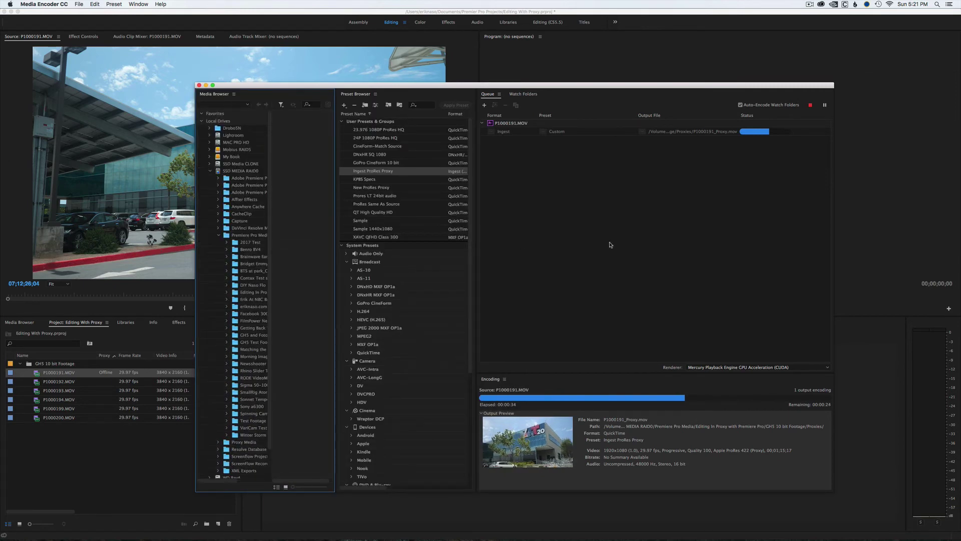
drag(595, 90, 678, 40)
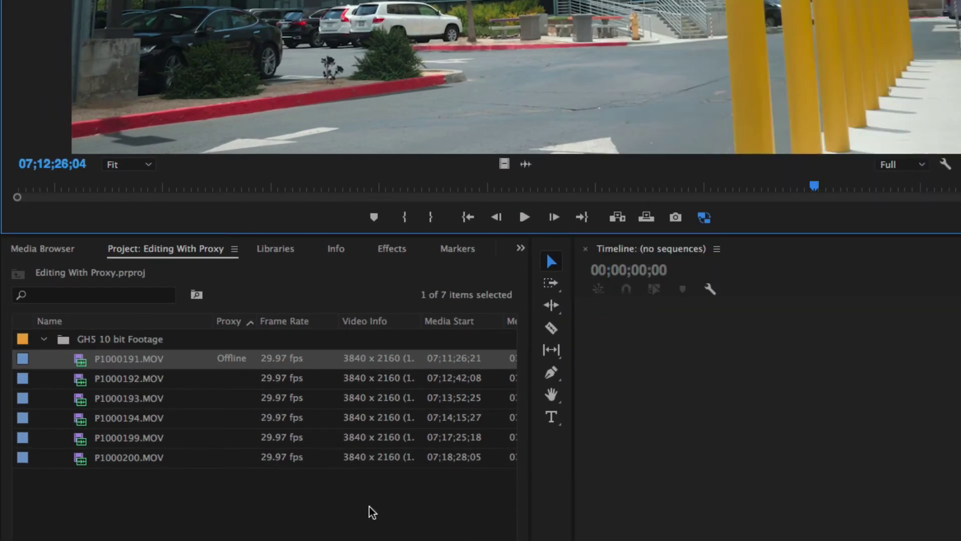
- Check in the project's Metadata Display settings that Proxy is enabled under Premiere Pro Project Metadata, and accept the settings
right_click(186, 326)
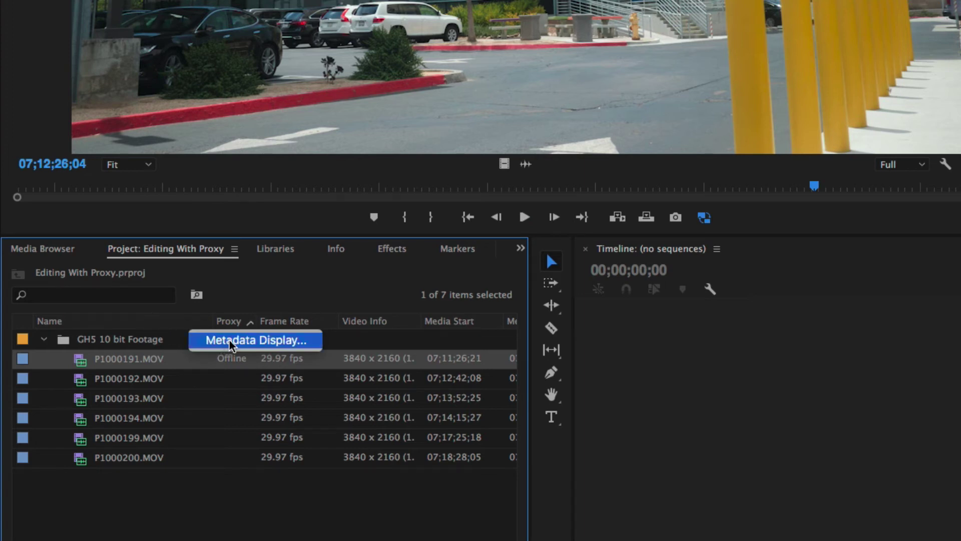
click(251, 346)
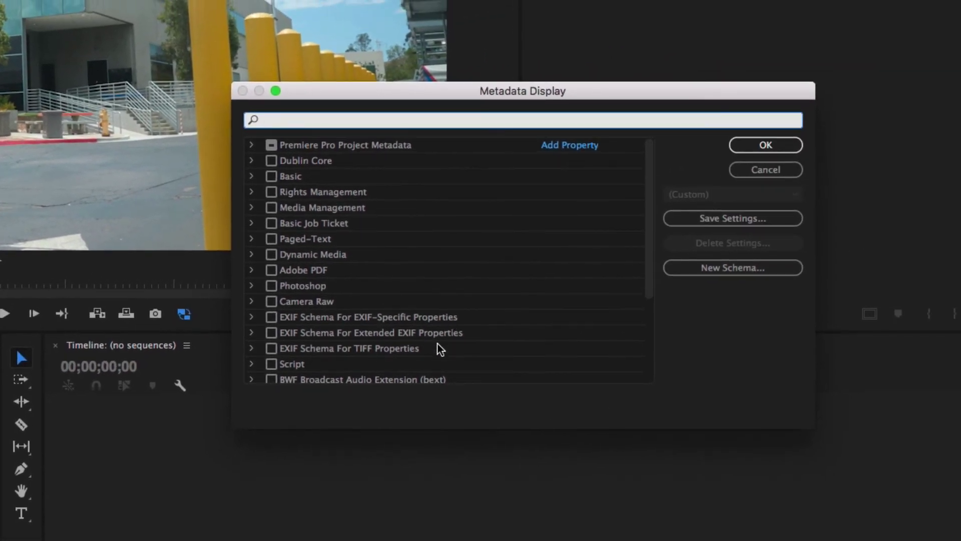
click(254, 145)
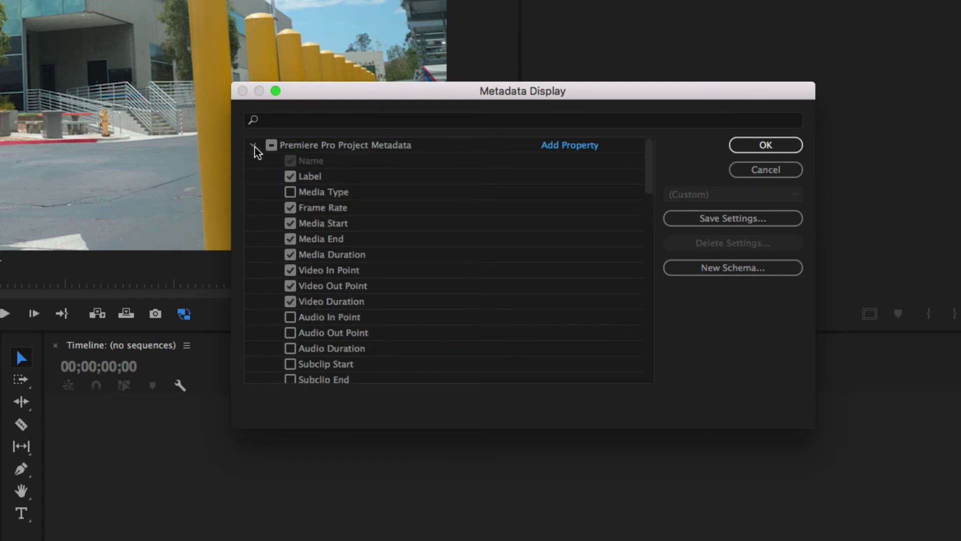
scroll(473, 286, down, 1)
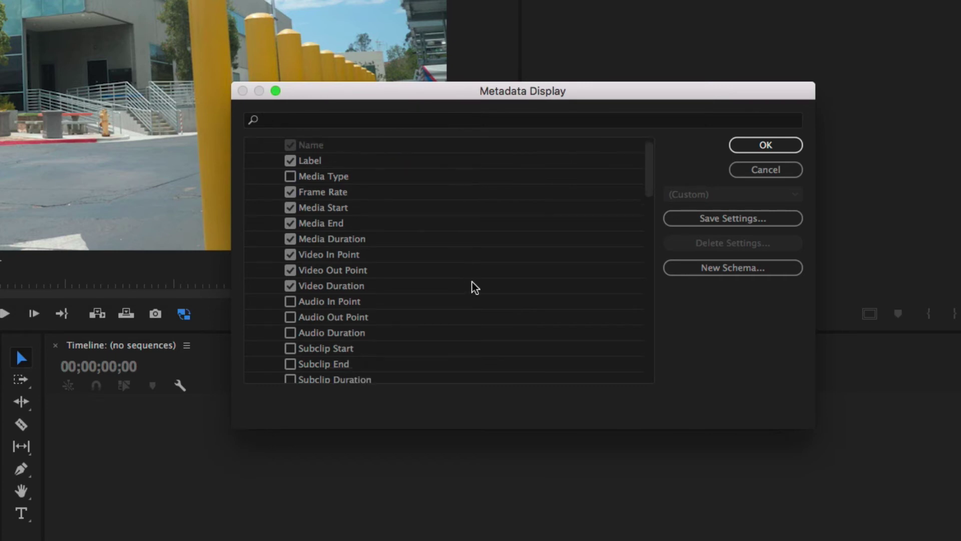
scroll(474, 287, down, 7)
scroll(474, 288, down, 13)
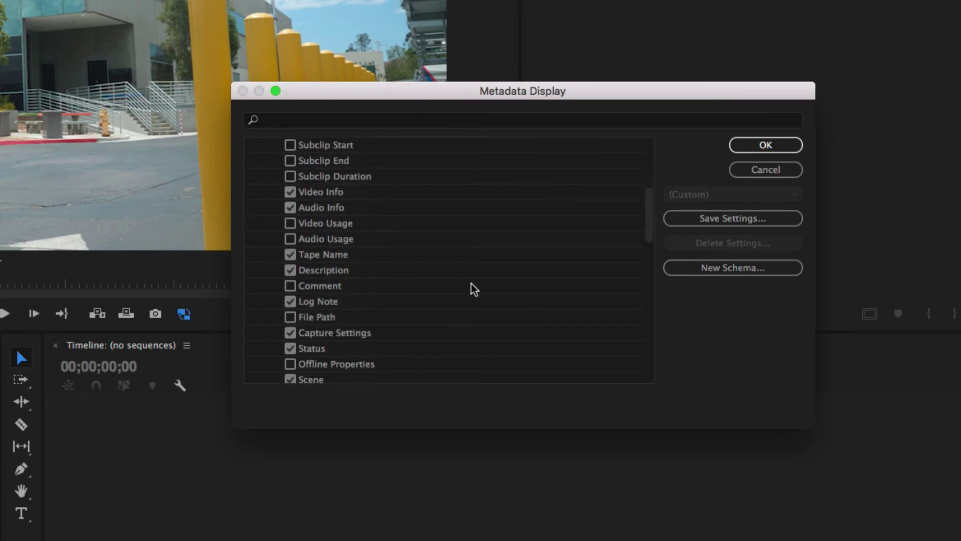
scroll(475, 289, down, 6)
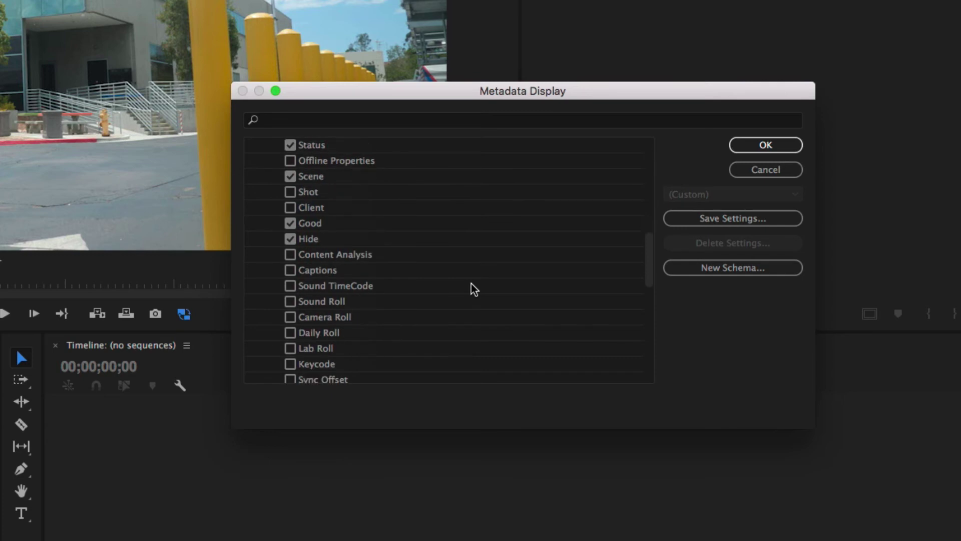
scroll(474, 290, up, 10)
scroll(475, 289, down, 20)
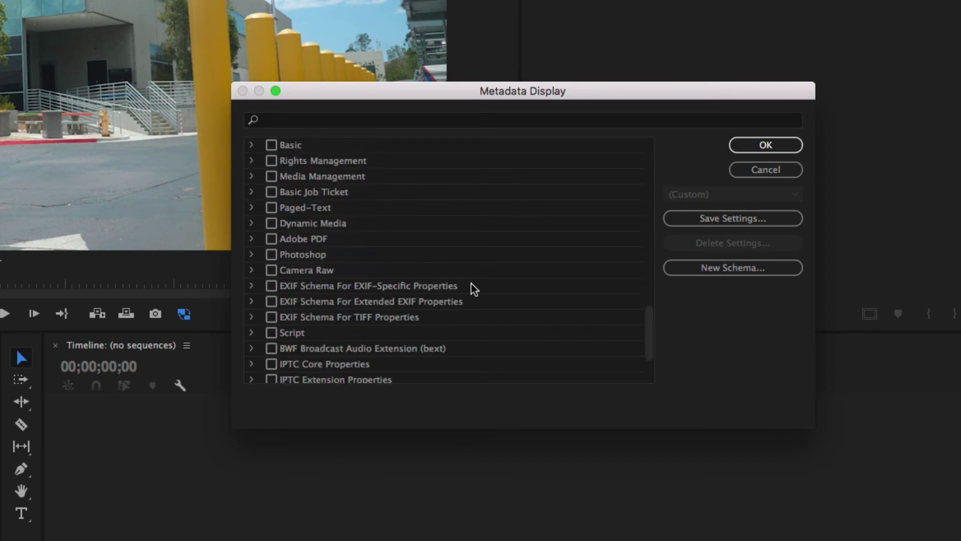
scroll(473, 287, up, 19)
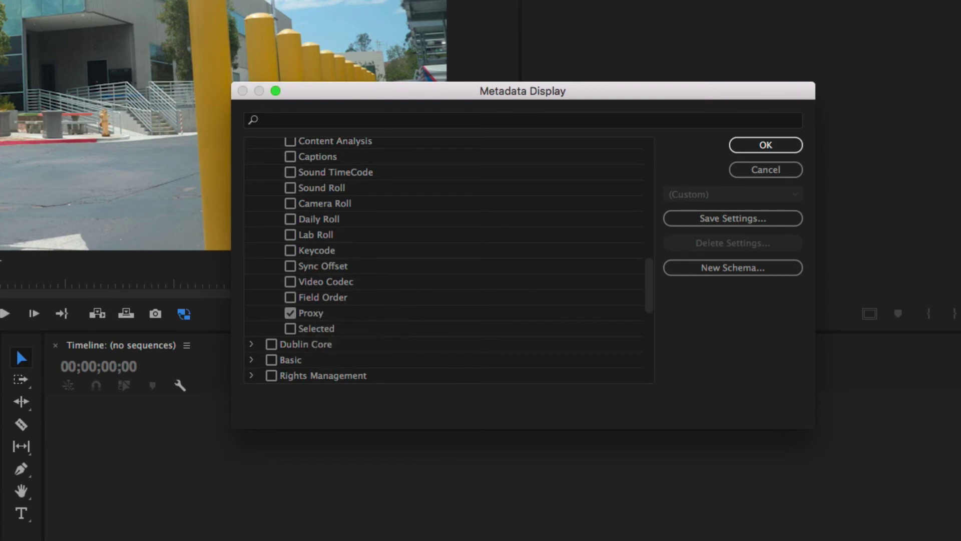
click(780, 145)
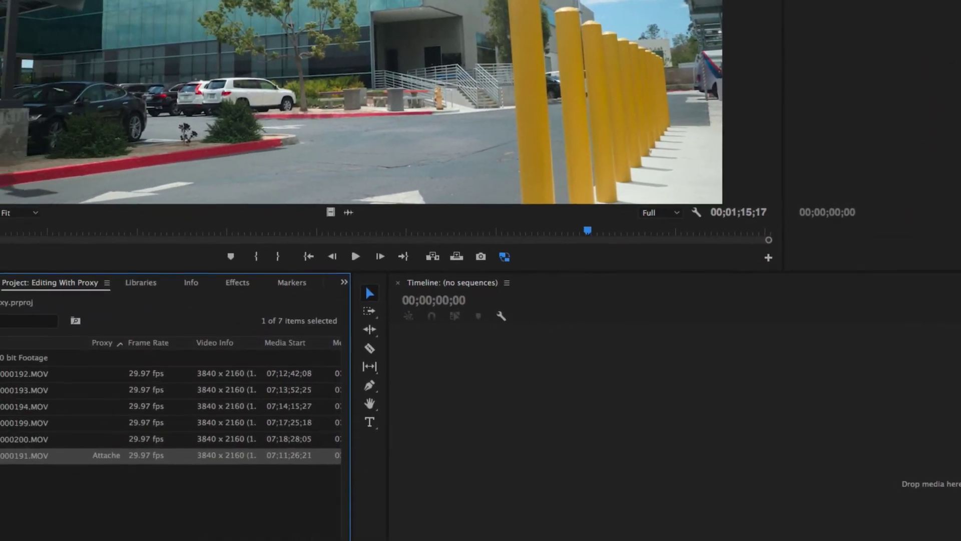
- Look through the project list's columns and widen the Proxy column to read the proxy status of P1000191.MOV
scroll(110, 425, right, 10)
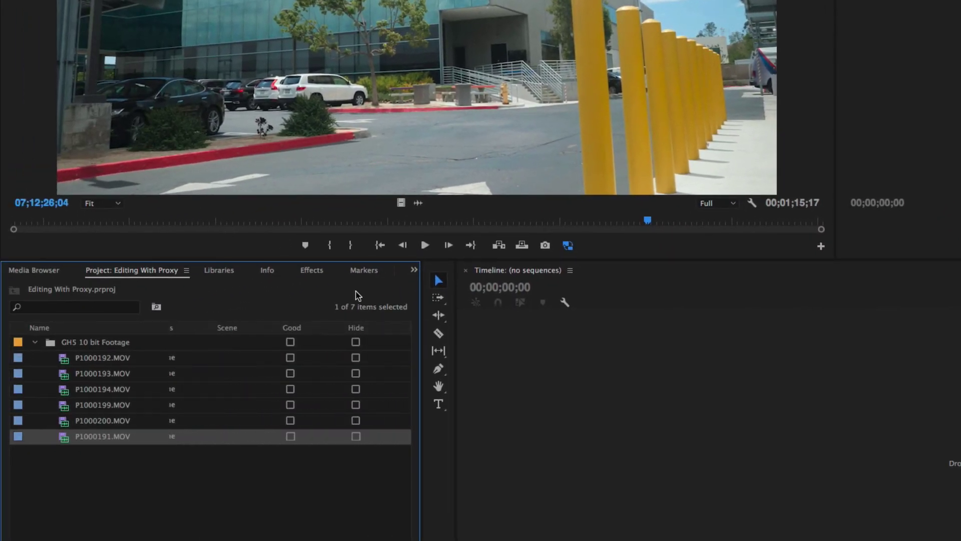
scroll(211, 380, left, 10)
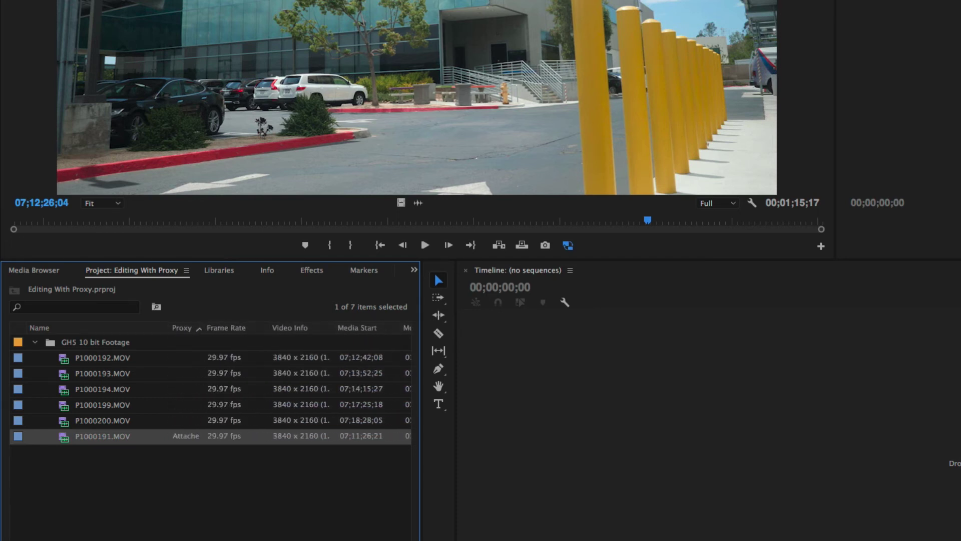
click(182, 448)
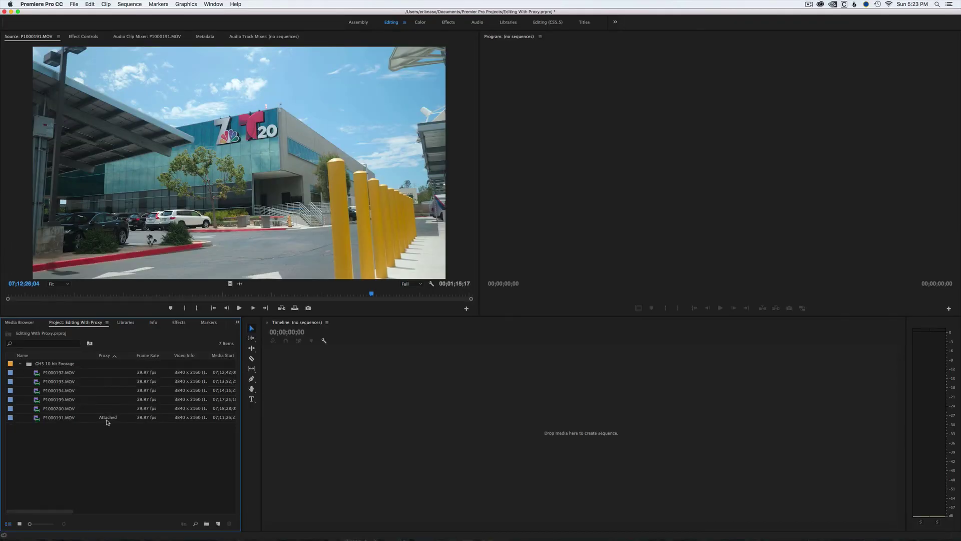
mouse_move(110, 423)
- Add the Toggle Proxies button to the Source Monitor's controls
click(770, 262)
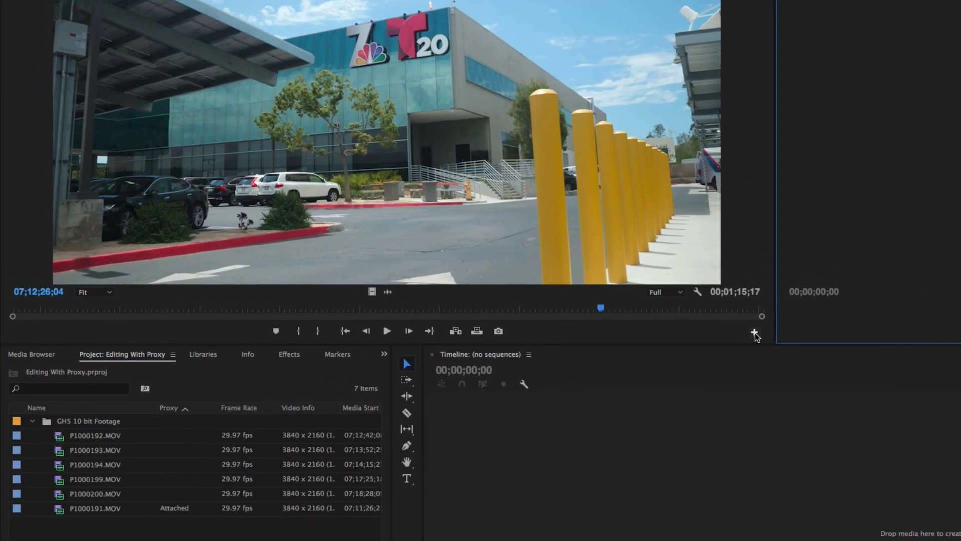
click(754, 333)
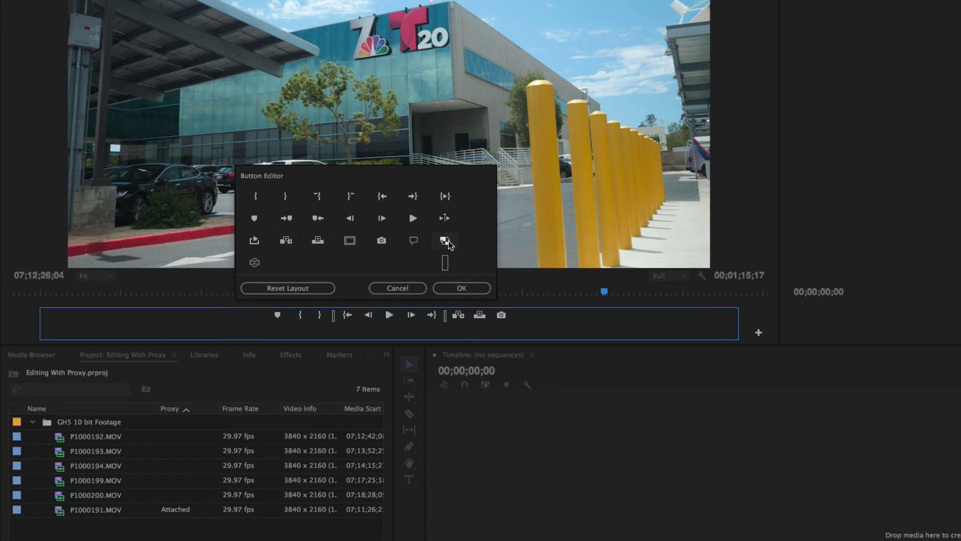
drag(452, 246, 547, 326)
click(463, 288)
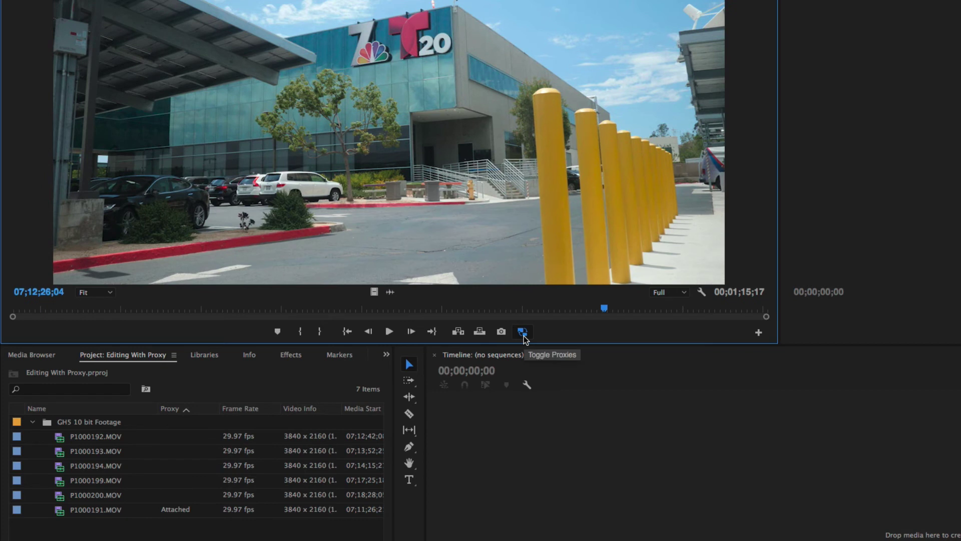
- Switch proxies on and off in the Source Monitor to compare the picture, and select the clip P1000191.MOV
click(523, 332)
click(524, 338)
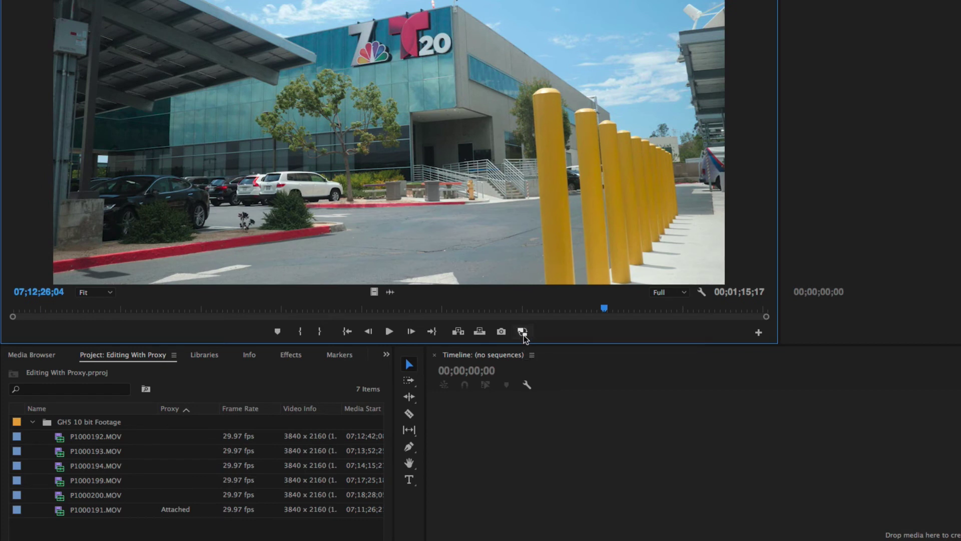
click(522, 334)
click(522, 335)
click(66, 512)
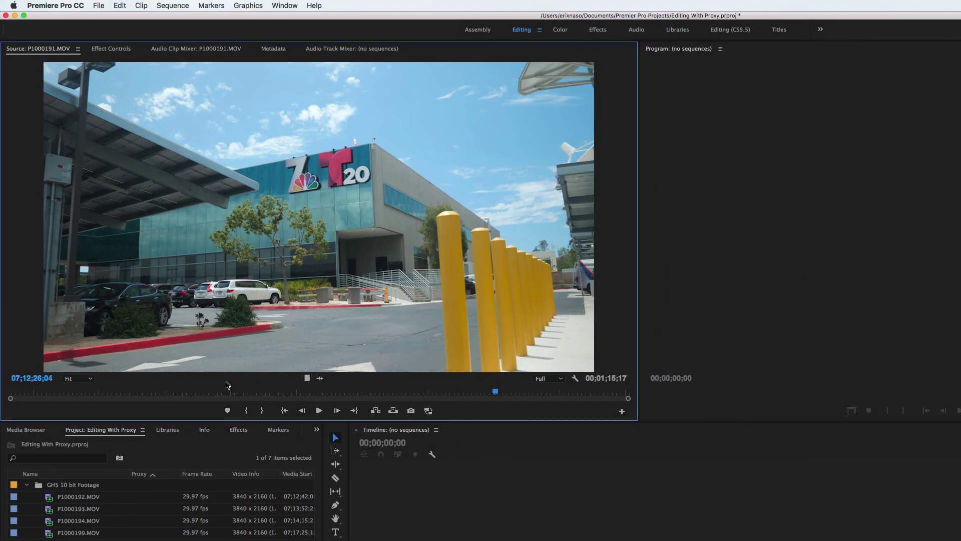
- Scrub P1000191.MOV in the Source Monitor to compare original and proxy playback, leaving proxies enabled
mouse_move(120, 393)
mouse_down()
mouse_move(352, 395)
mouse_move(100, 393)
mouse_move(493, 396)
mouse_move(70, 393)
mouse_move(501, 395)
mouse_move(131, 395)
mouse_up()
click(429, 411)
click(428, 411)
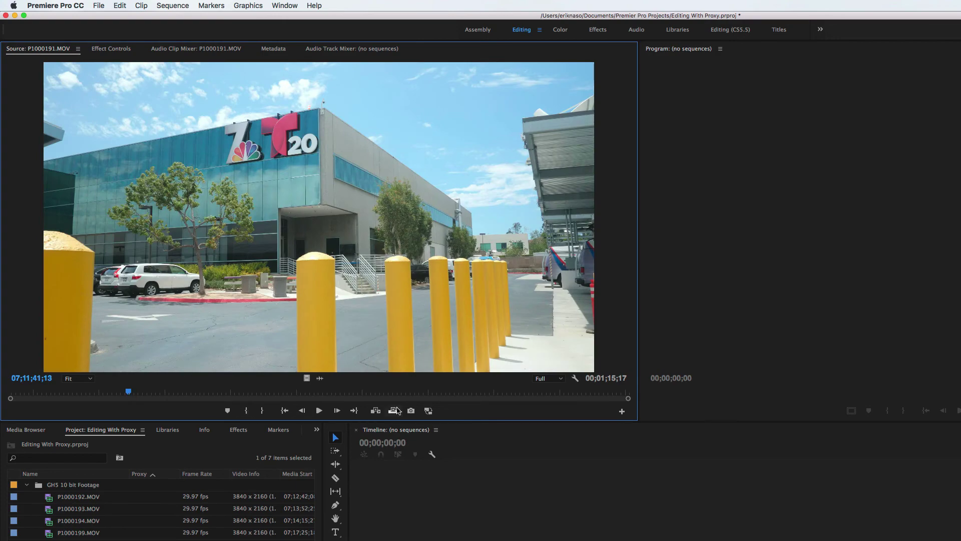
mouse_move(237, 396)
mouse_down()
mouse_move(354, 406)
mouse_move(265, 395)
mouse_move(346, 395)
mouse_move(240, 395)
mouse_move(260, 395)
mouse_move(247, 409)
mouse_up()
drag(364, 395, 254, 394)
click(363, 396)
click(429, 410)
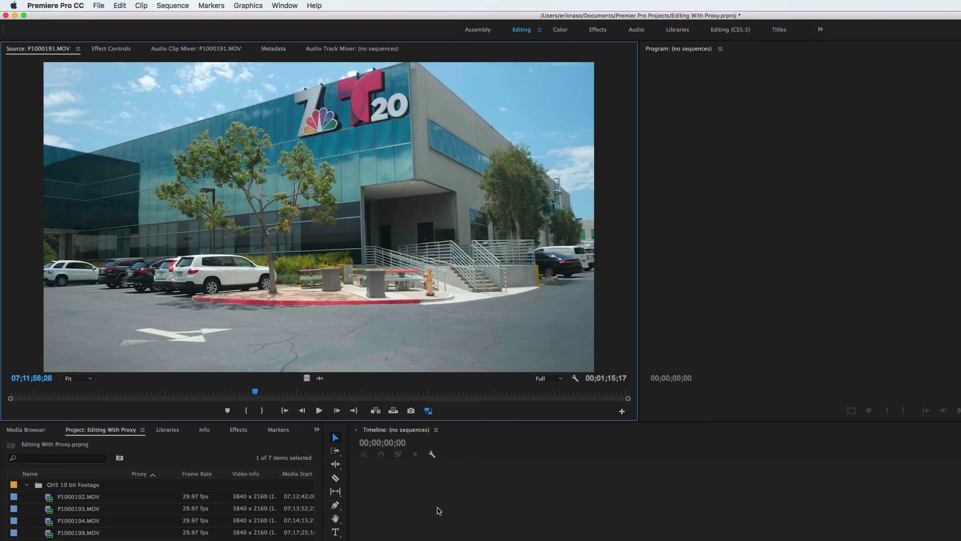
- Mark In and Out points around a section of P1000191.MOV about 6 seconds long, ending at 07;11;57;12
drag(262, 397, 251, 395)
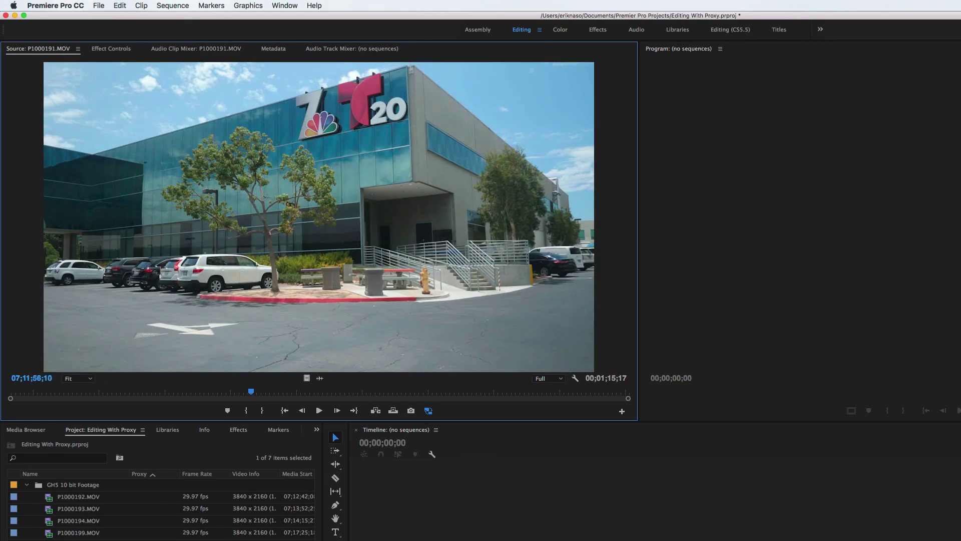
drag(254, 396, 210, 390)
click(319, 410)
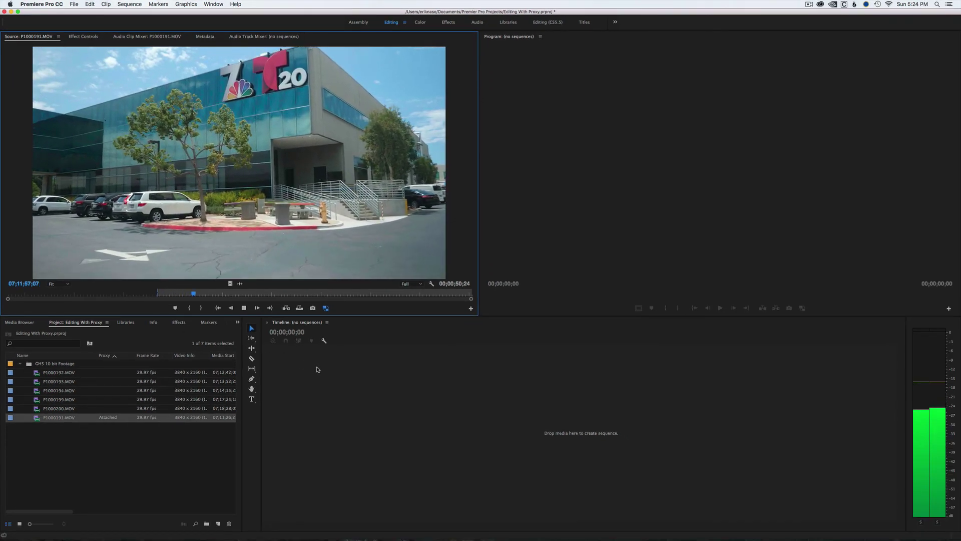
key(space)
key(o)
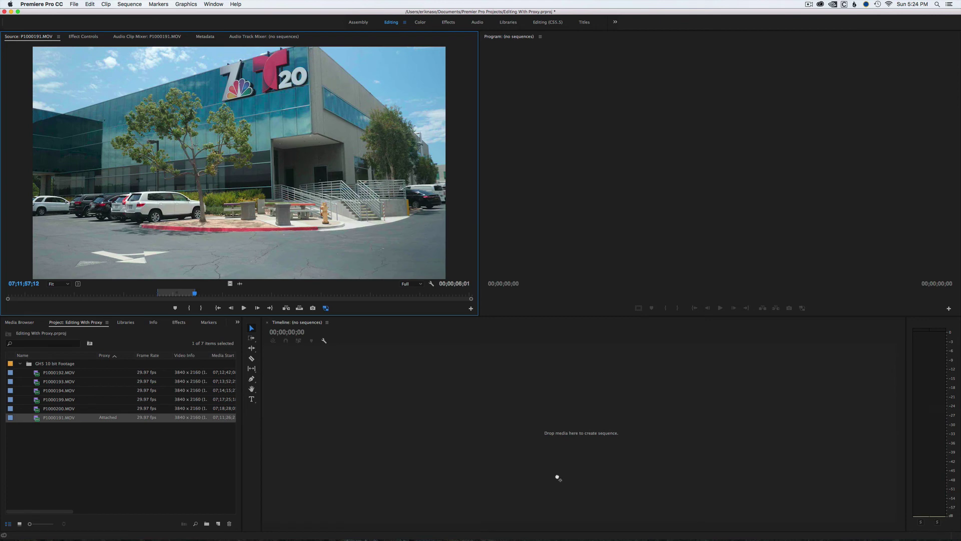
- Create a sequence in the empty timeline from the marked section, play its opening frames and return to the start
drag(558, 478, 557, 478)
key(space)
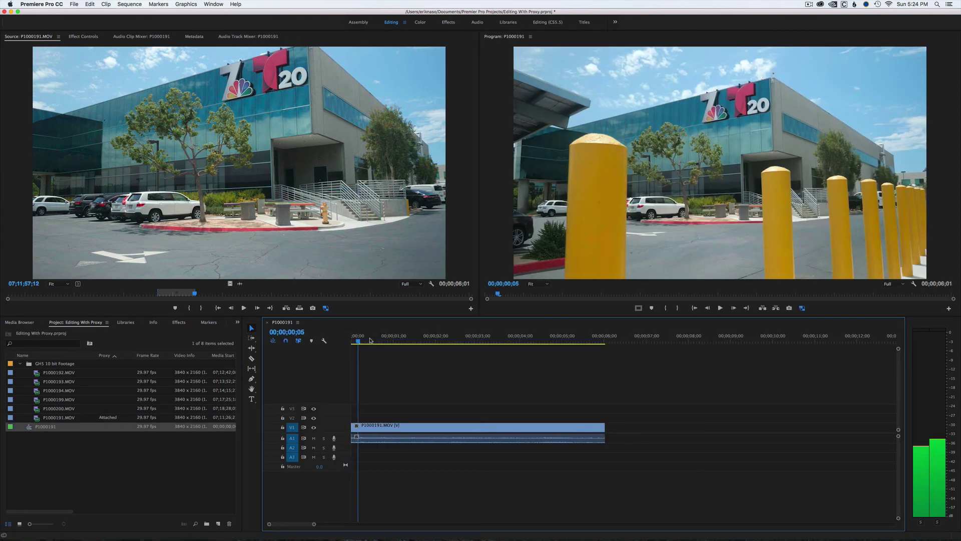
key(space)
key(Home)
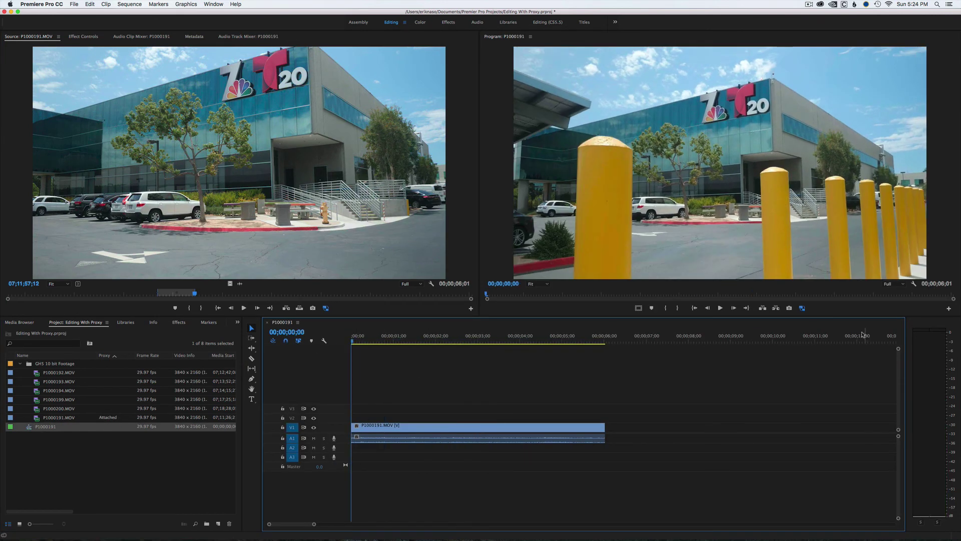
- Check the Program Monitor's Button Editor without changing it, and play the P1000191 sequence with proxies turned off
click(949, 308)
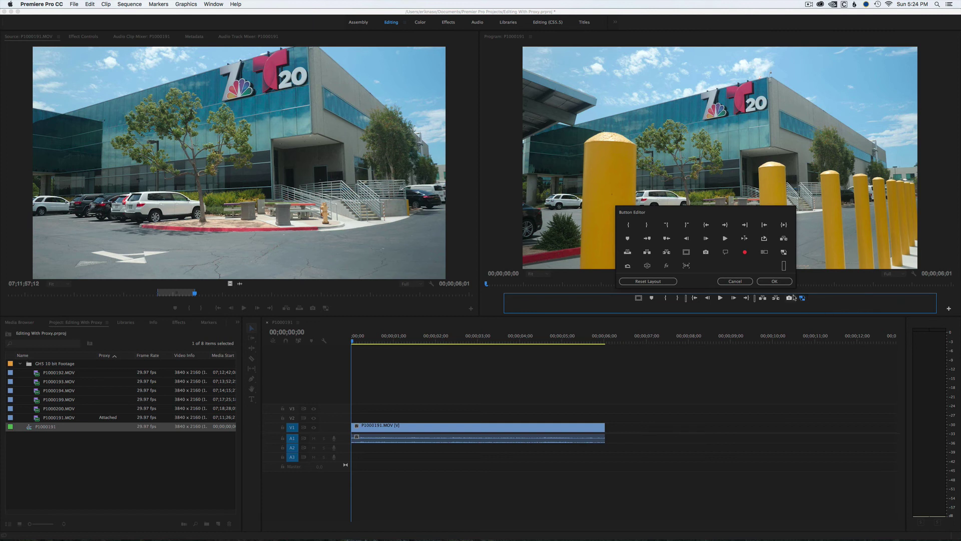
key(Escape)
click(804, 309)
click(434, 326)
key(space)
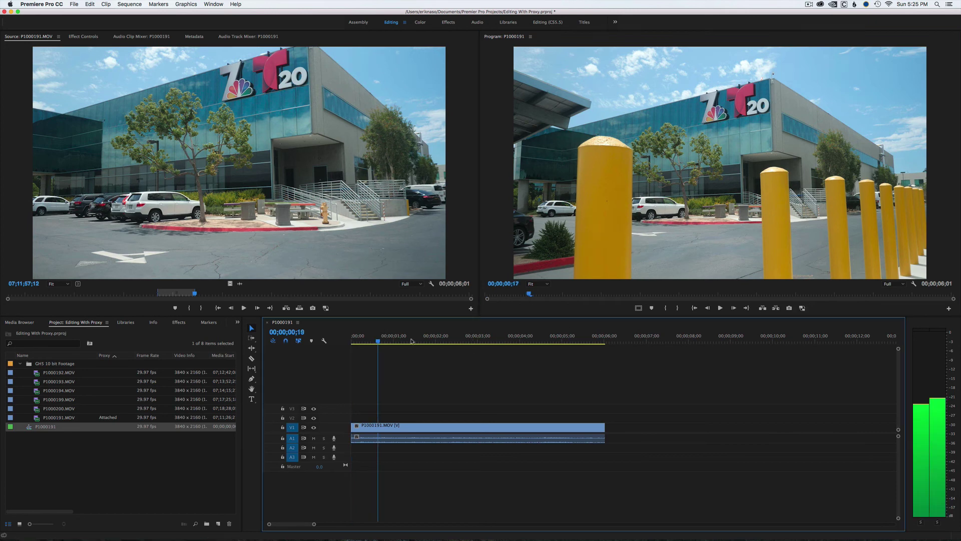
- Scrub the P1000191 sequence, re-enable proxies in the Program Monitor, and play it again forward and backward
drag(478, 341, 390, 361)
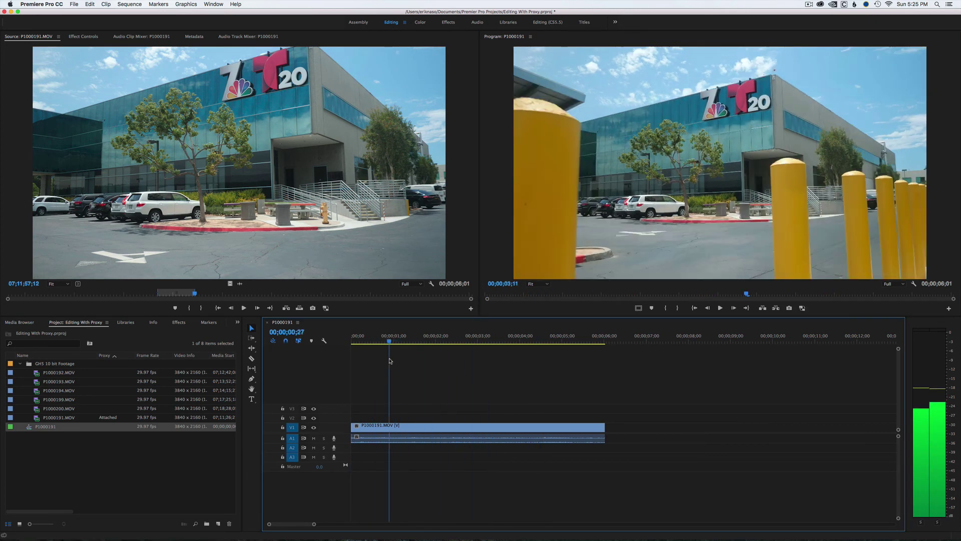
click(803, 308)
click(405, 344)
key(space)
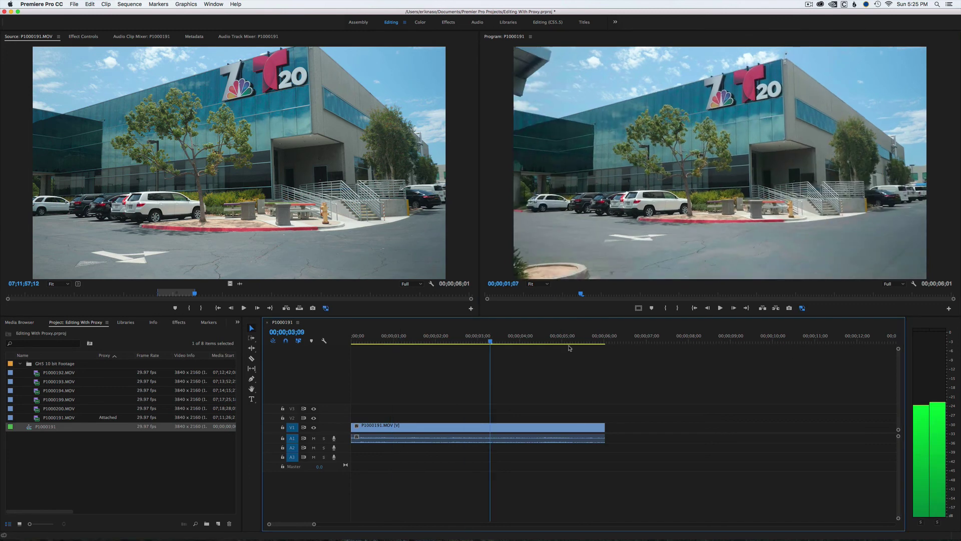
key(j)
key(k)
- Apply the Colorista IV effect from the Favs folder to the P1000191.MOV clip in the sequence
click(165, 384)
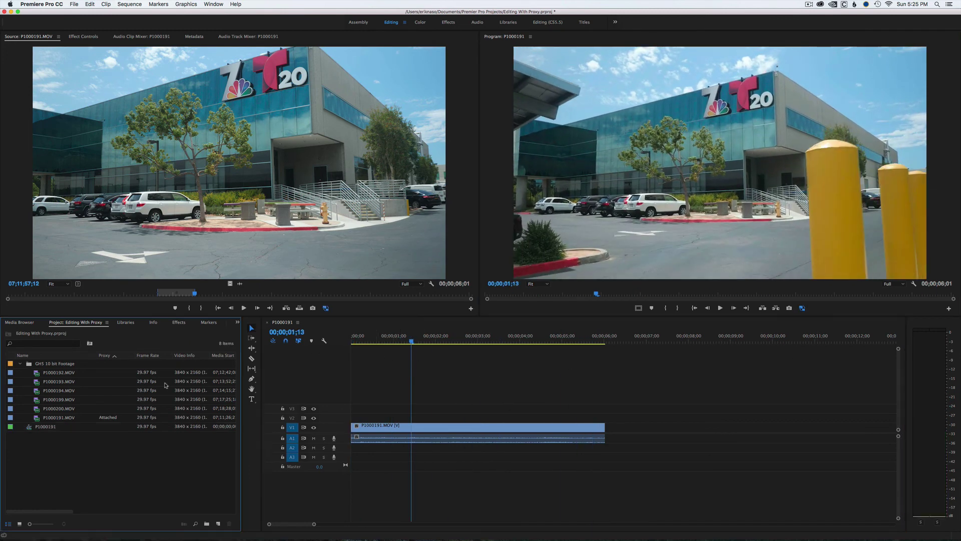
click(170, 323)
click(6, 387)
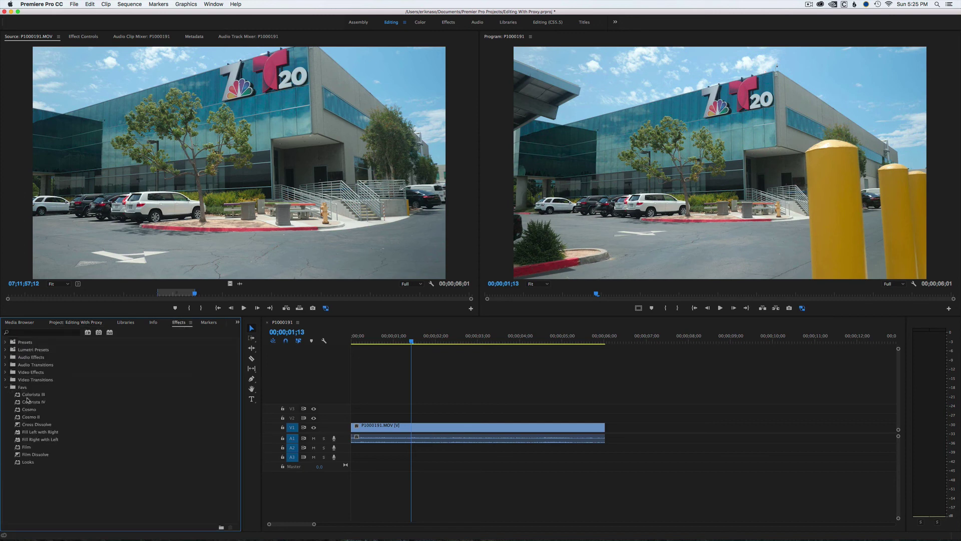
drag(21, 402, 368, 431)
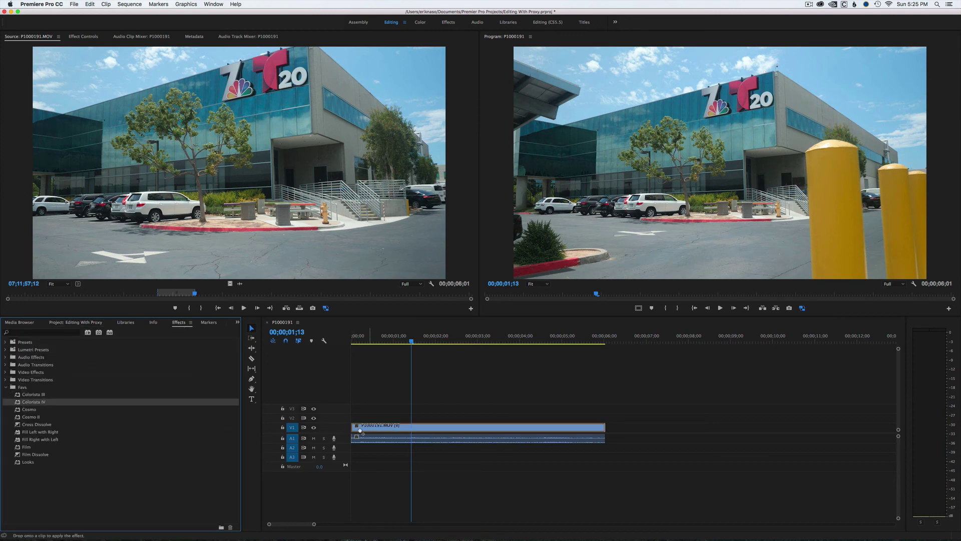
click(6, 387)
- Switch to the Color workspace and darken the clip's shadows at 00;00;01;14 with Colorista IV's 3-Way control
drag(411, 342, 425, 341)
click(421, 23)
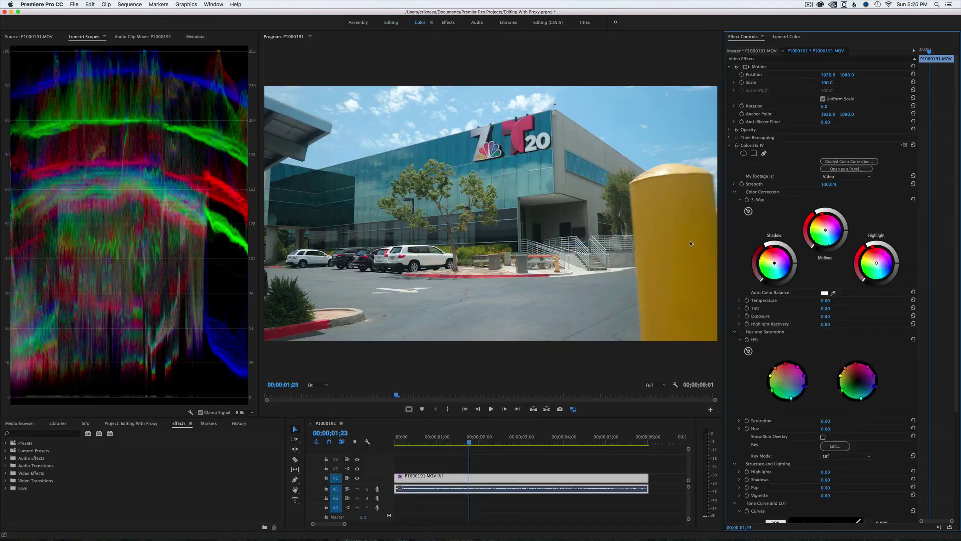
mouse_move(473, 442)
mouse_down()
mouse_move(496, 444)
mouse_move(456, 444)
mouse_up()
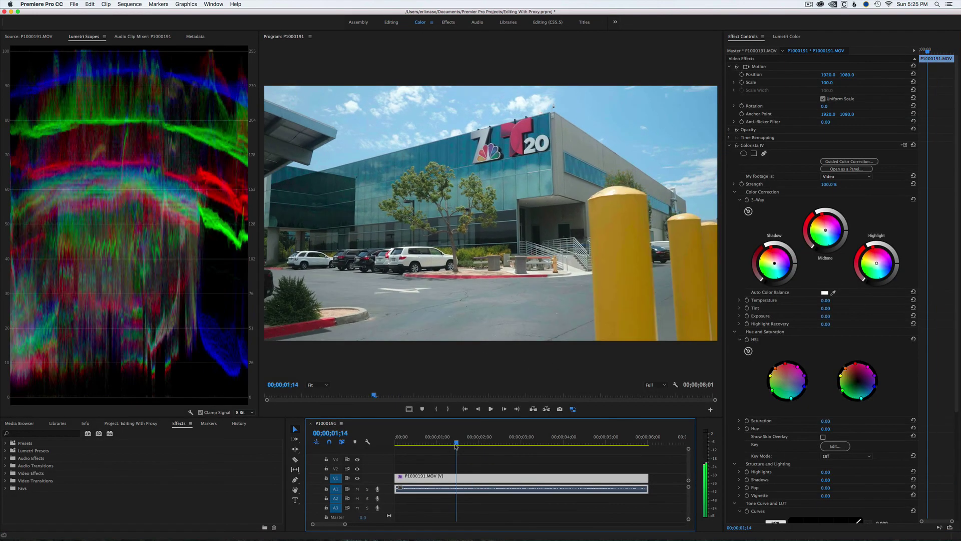
drag(797, 265, 833, 244)
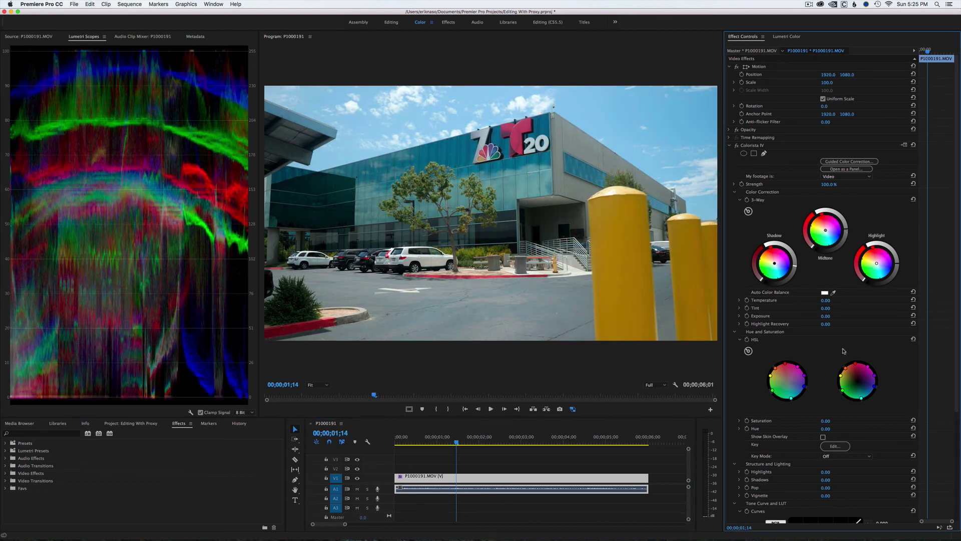
- Set the Colorista IV saturation to about 42 and shift the shadow color slightly toward blue
scroll(879, 351, down, 3)
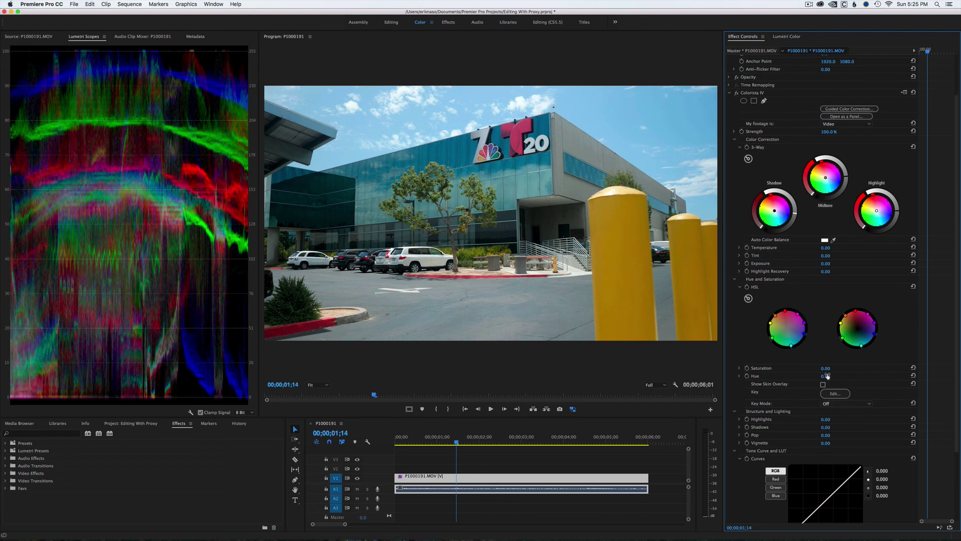
mouse_move(825, 369)
mouse_down()
mouse_move(851, 370)
mouse_move(812, 367)
mouse_up()
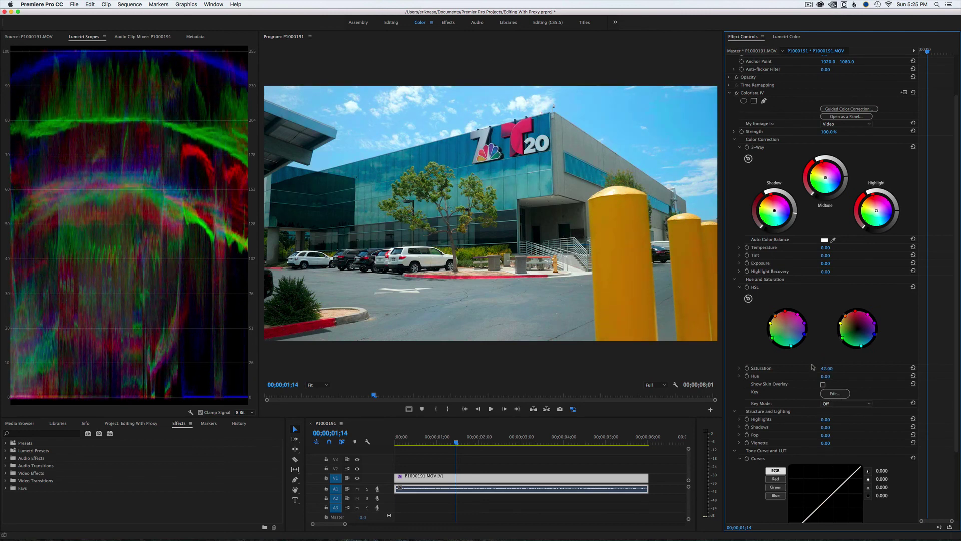
drag(775, 211, 777, 214)
- Set the Colorista IV vignette to 30 and play the graded sequence with proxies enabled
scroll(883, 421, down, 4)
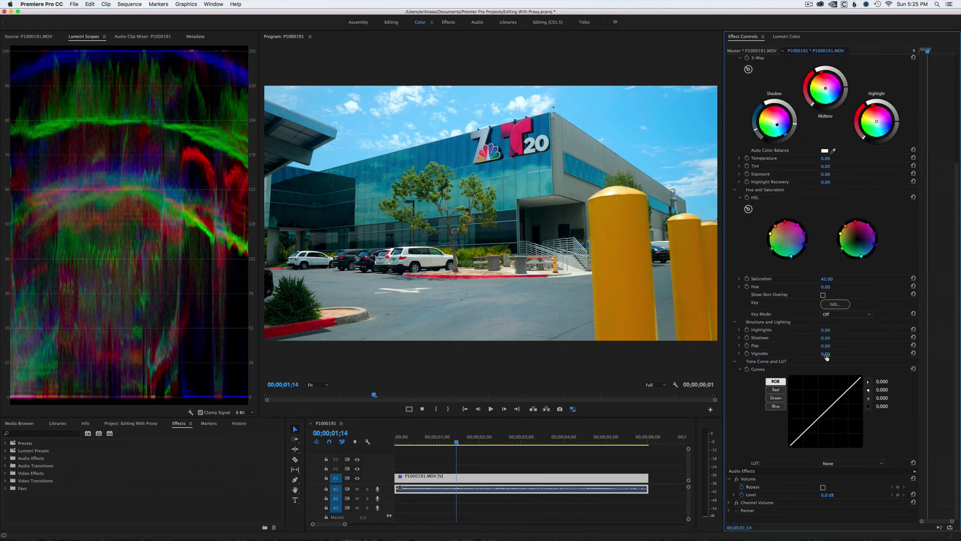
drag(825, 353, 841, 353)
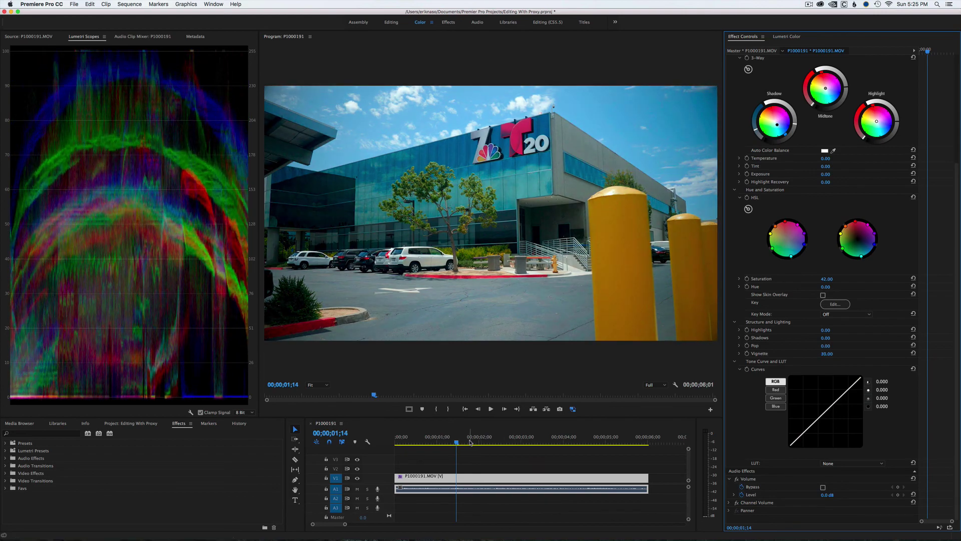
click(471, 442)
key(space)
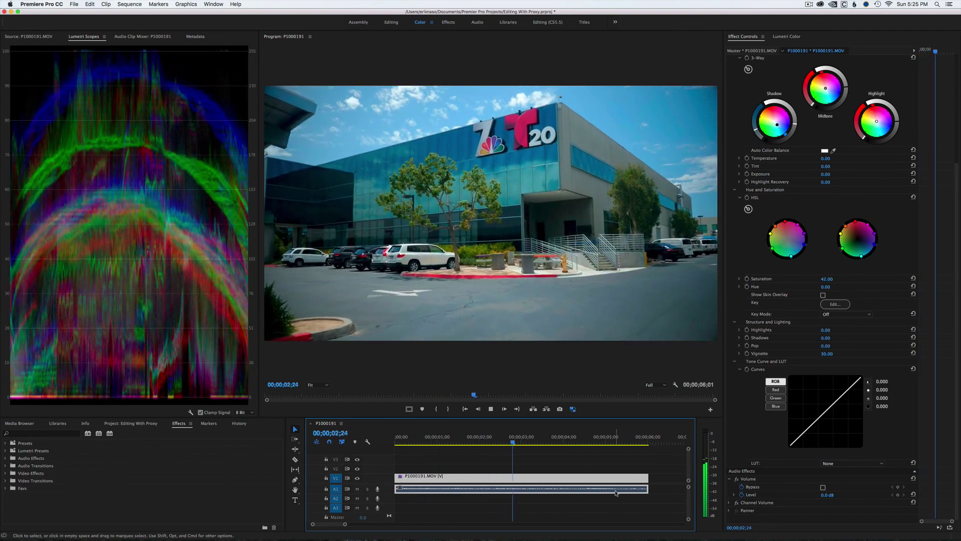
key(space)
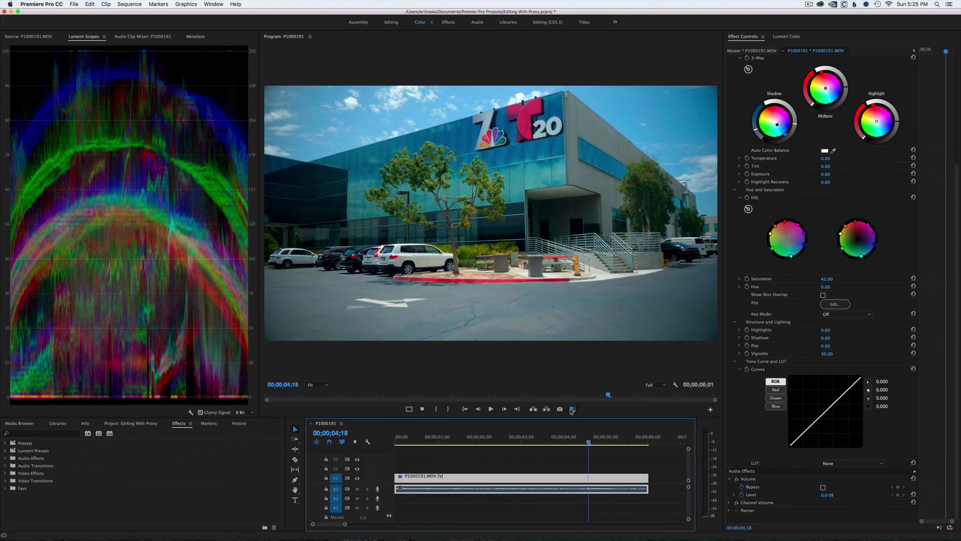
- Turn proxies off and play and scrub the graded sequence to judge playback of the original 4K media
click(571, 453)
key(space)
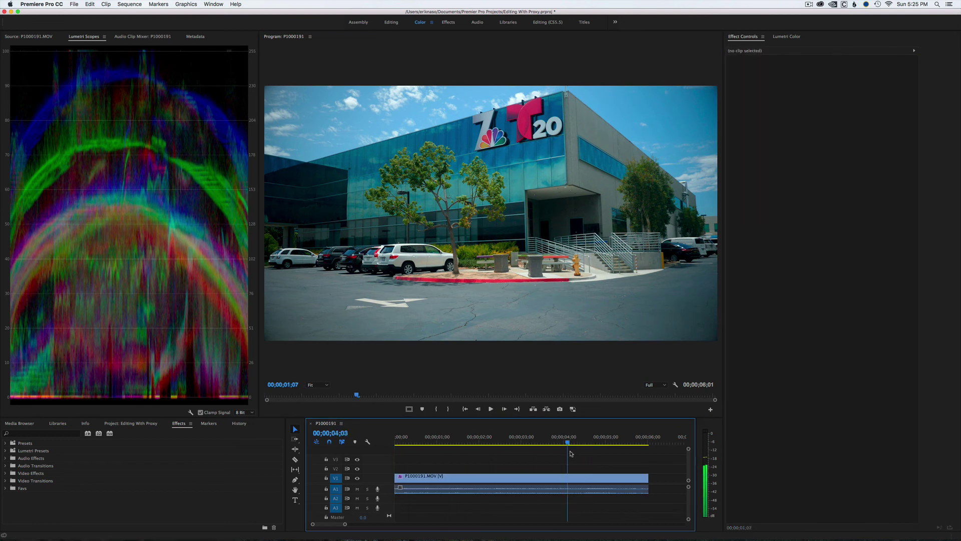
drag(600, 453, 477, 464)
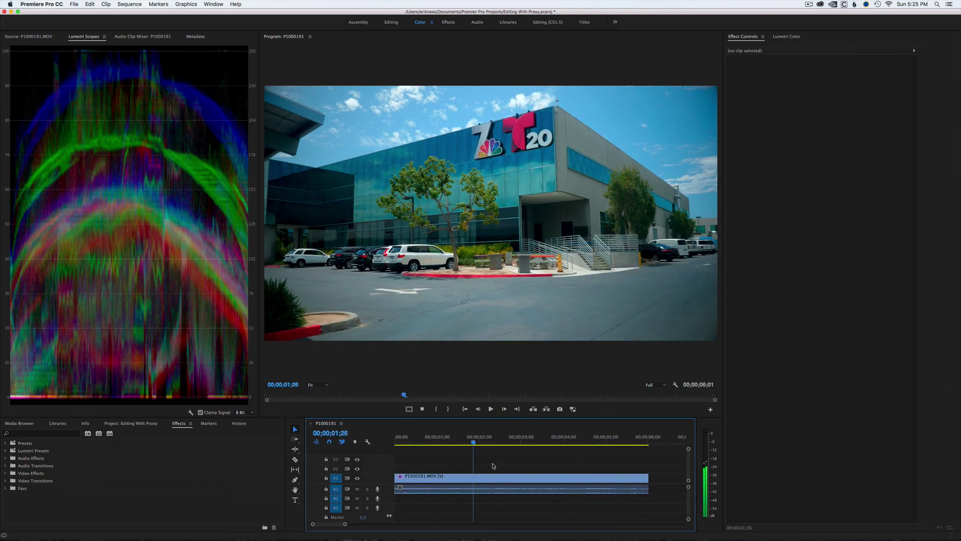
key(Home)
key(space)
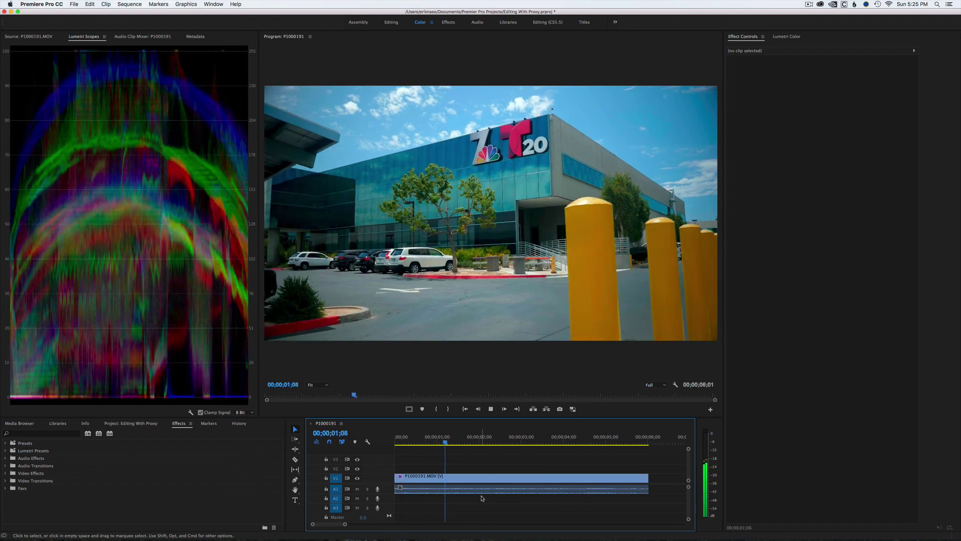
click(435, 441)
drag(458, 440, 482, 443)
- Re-enable proxies and return to the Editing workspace with the project's clip list showing
click(573, 409)
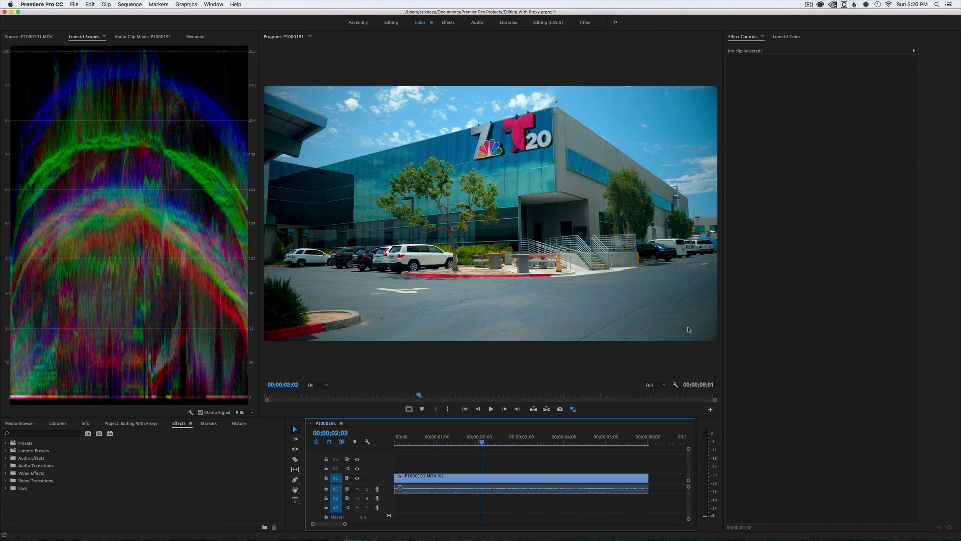
key(alt+shift+2)
key(space)
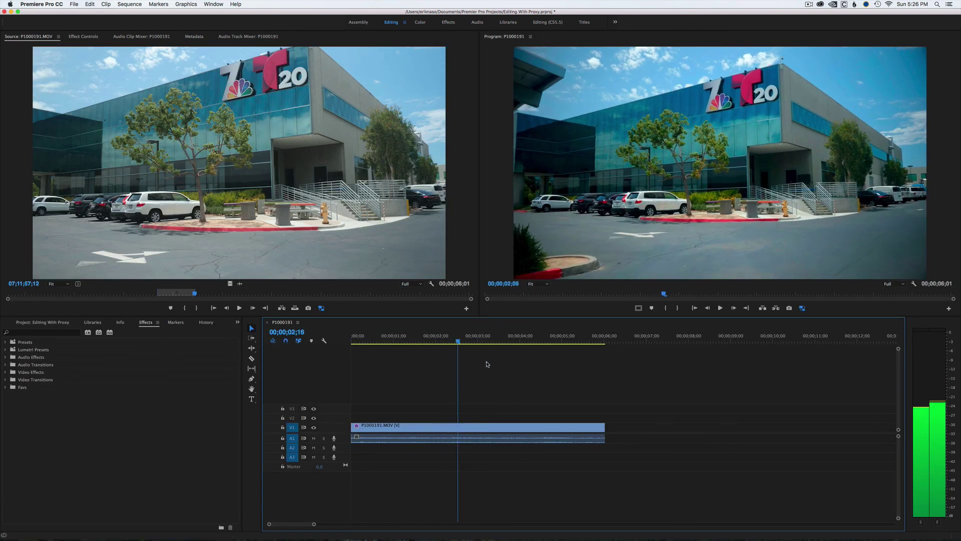
key(space)
key(shift+1)
- Play and shuttle through the graded P1000191 sequence to check proxy playback in the Editing workspace
click(461, 349)
key(space)
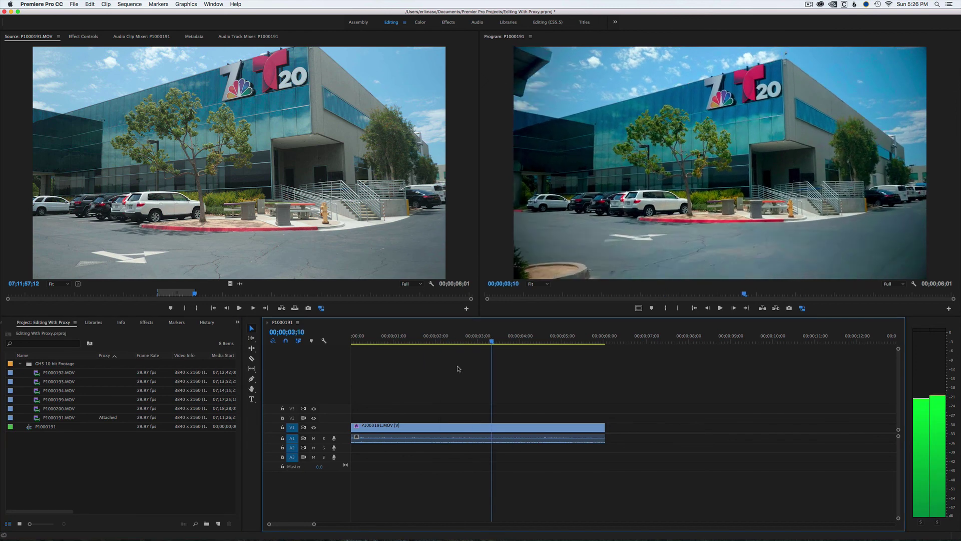
key(space)
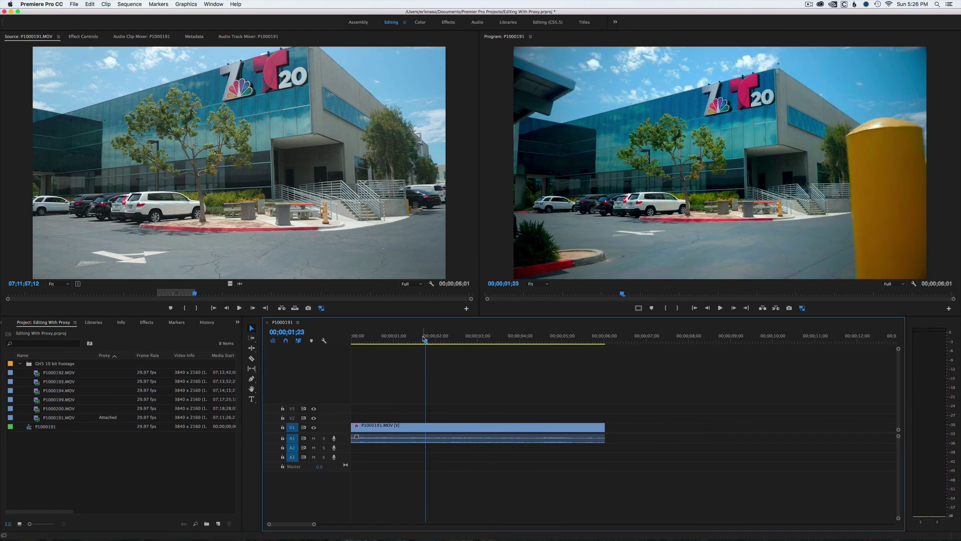
key(l)
key(j)
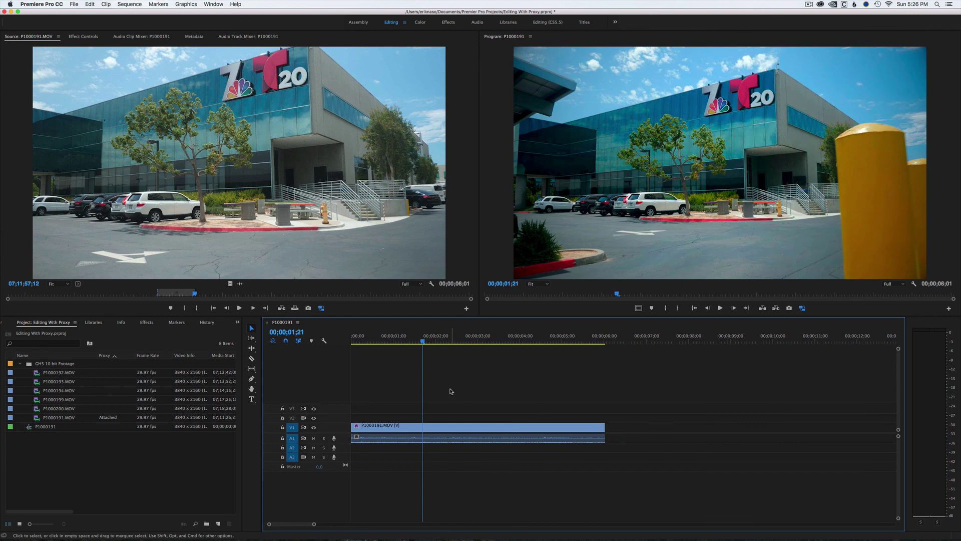